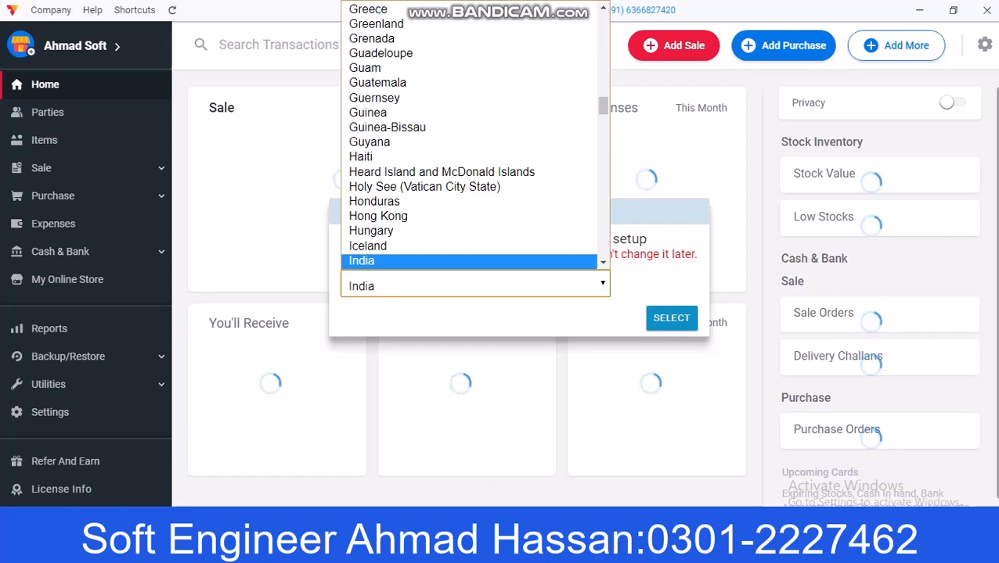
Step: Choose Pakistan as the business country for automatic tax setup and confirm it
key(p)
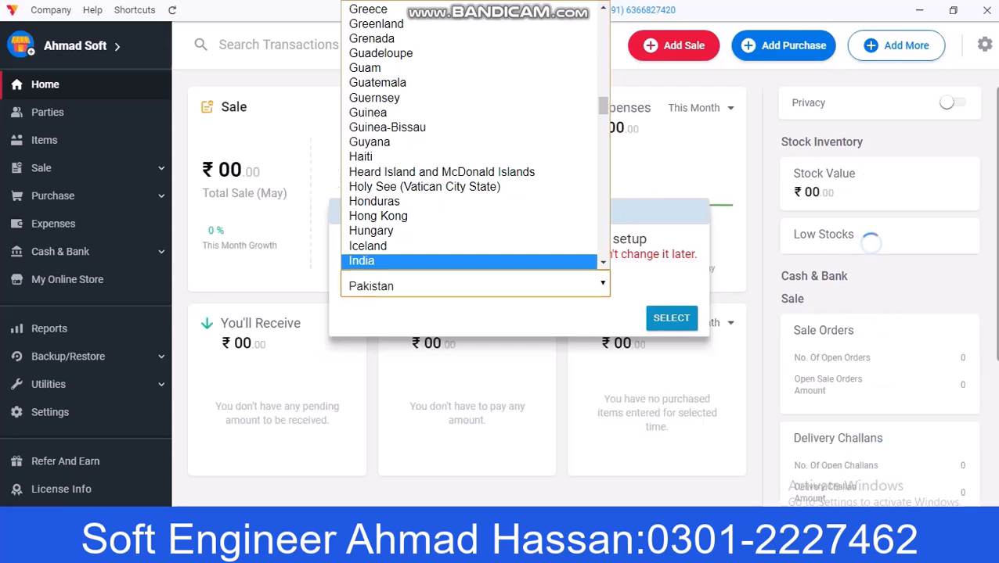
click(486, 171)
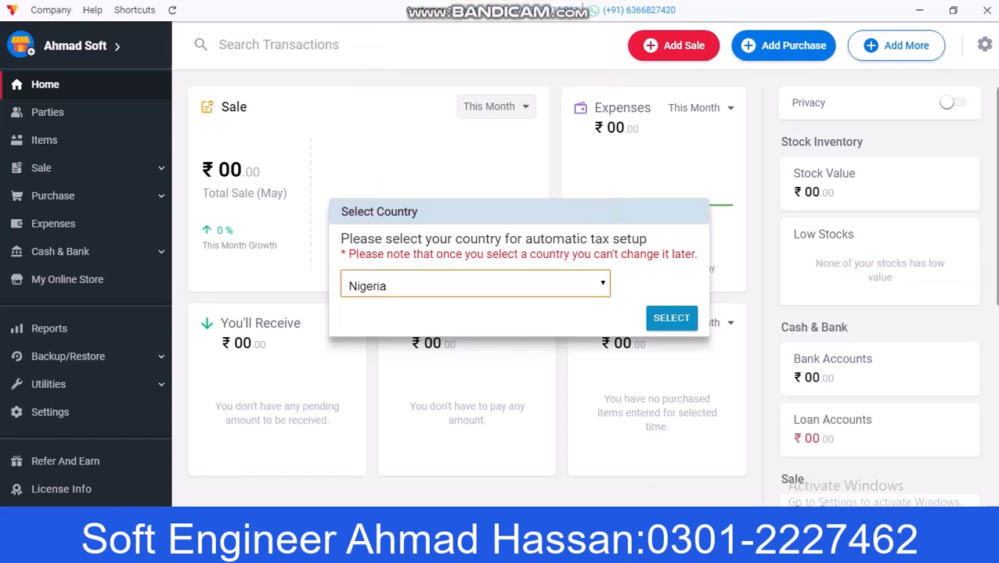
click(475, 284)
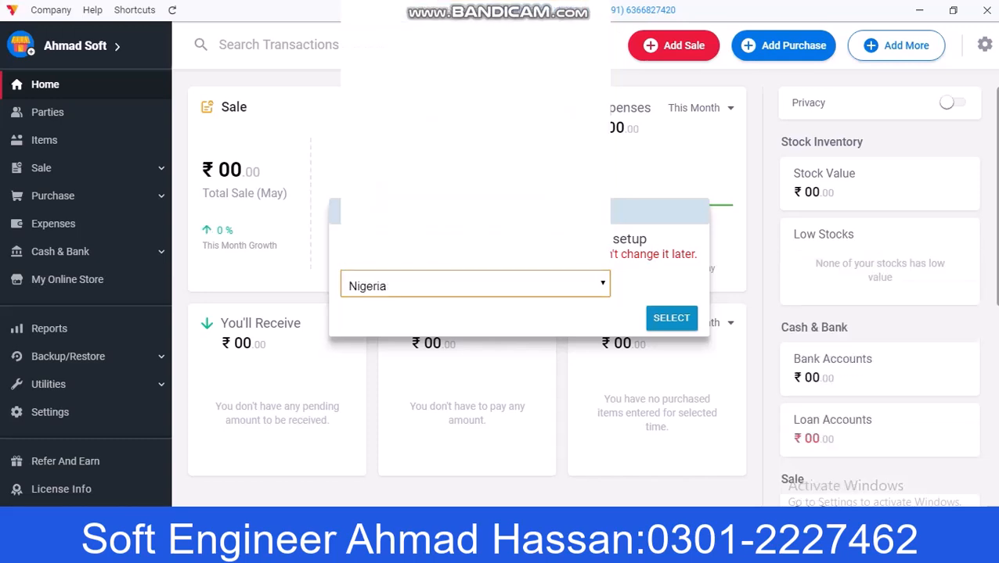
key(p)
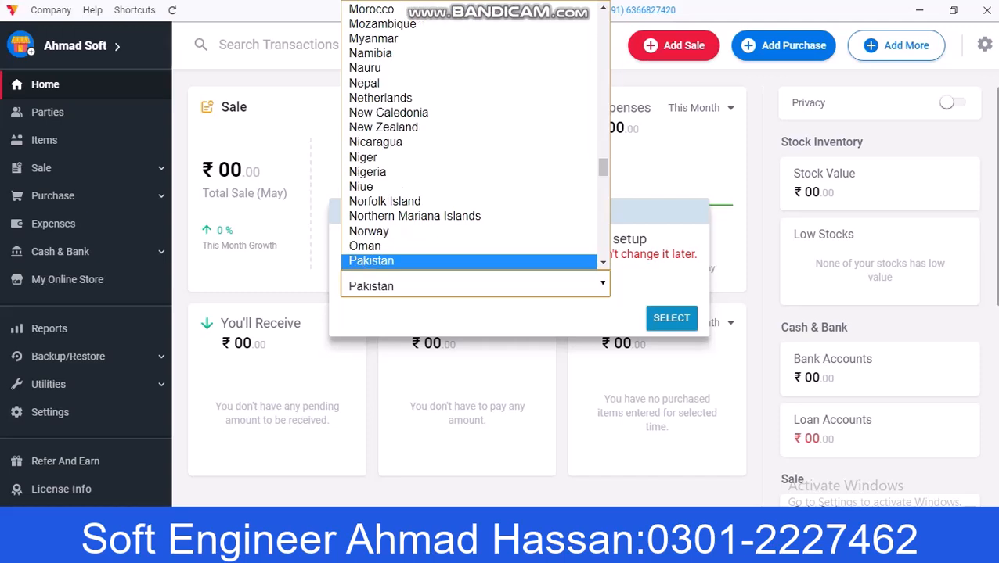
key(Return)
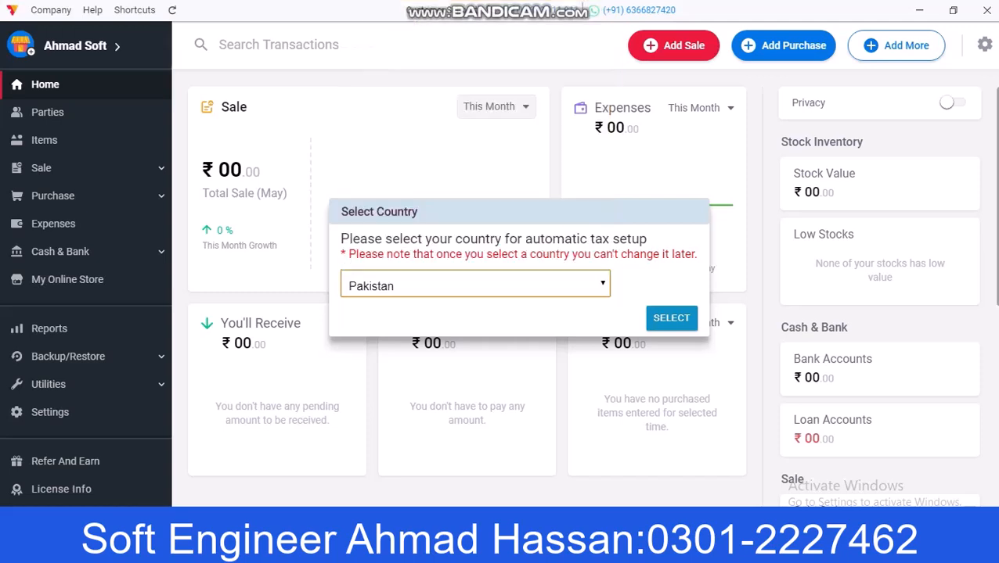
click(671, 318)
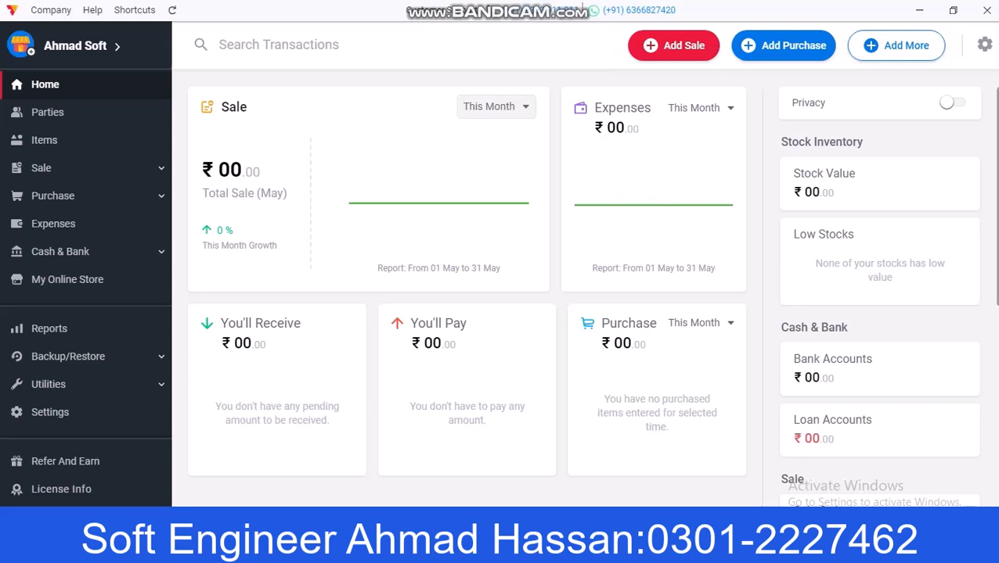
click(50, 412)
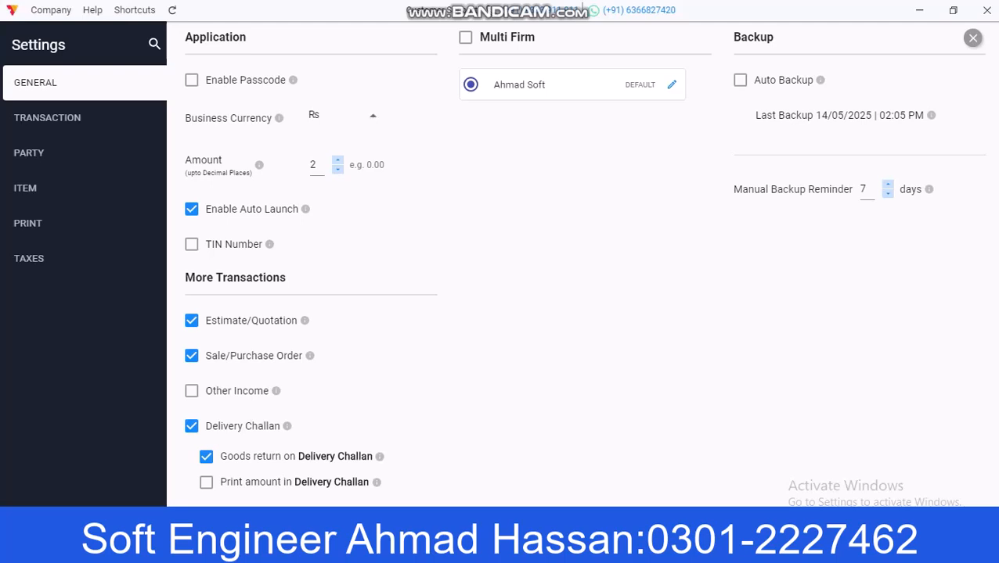
Step: Pick Rs as the business currency in General settings and close Settings
click(344, 116)
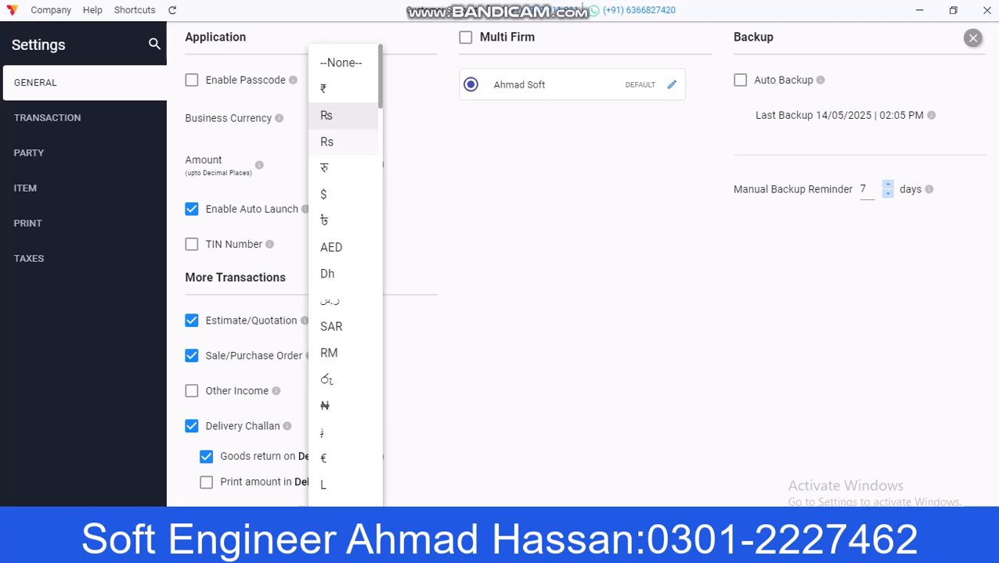
click(333, 144)
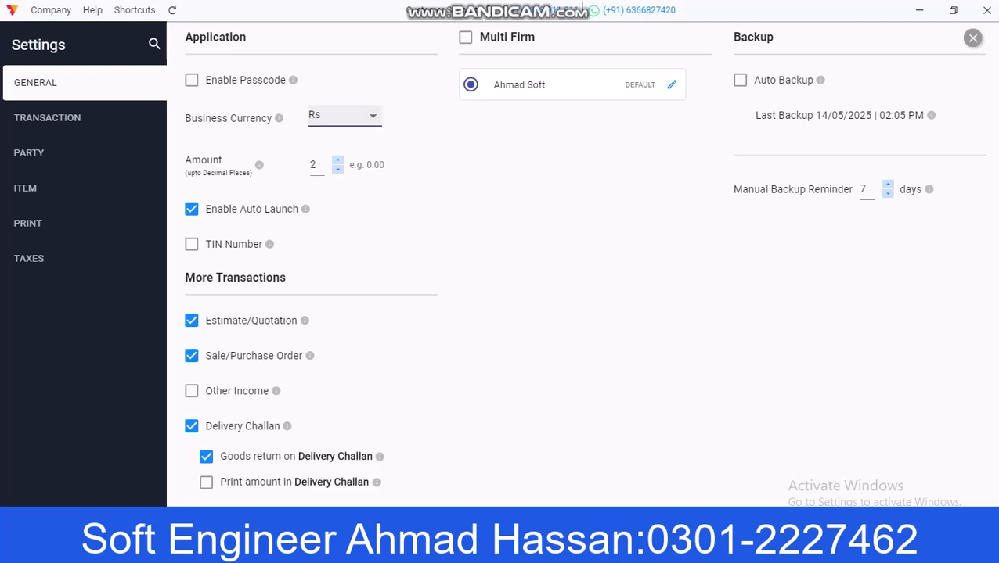
click(973, 38)
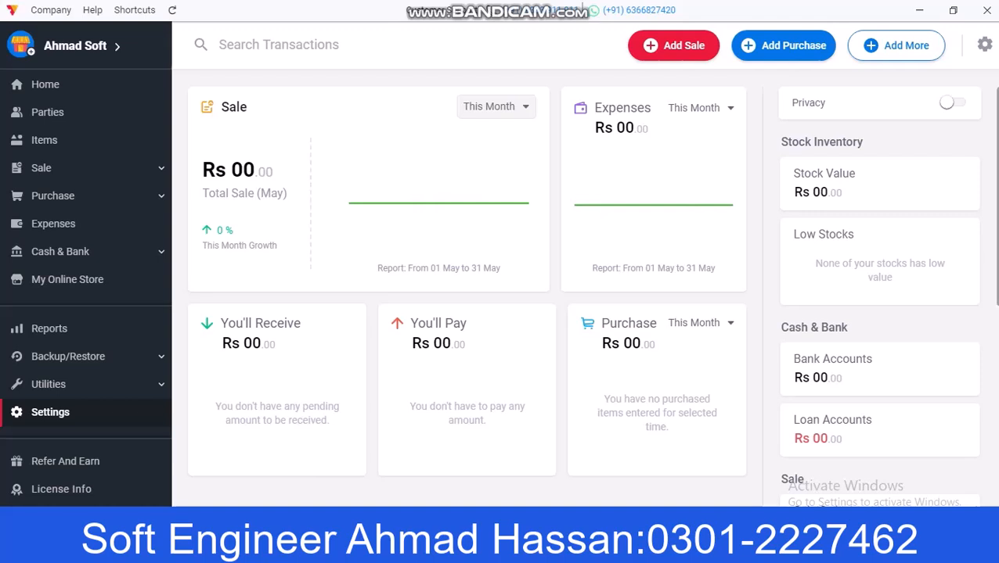
Step: Review the sales and expense period options and the dashboard, then go to Items
click(497, 106)
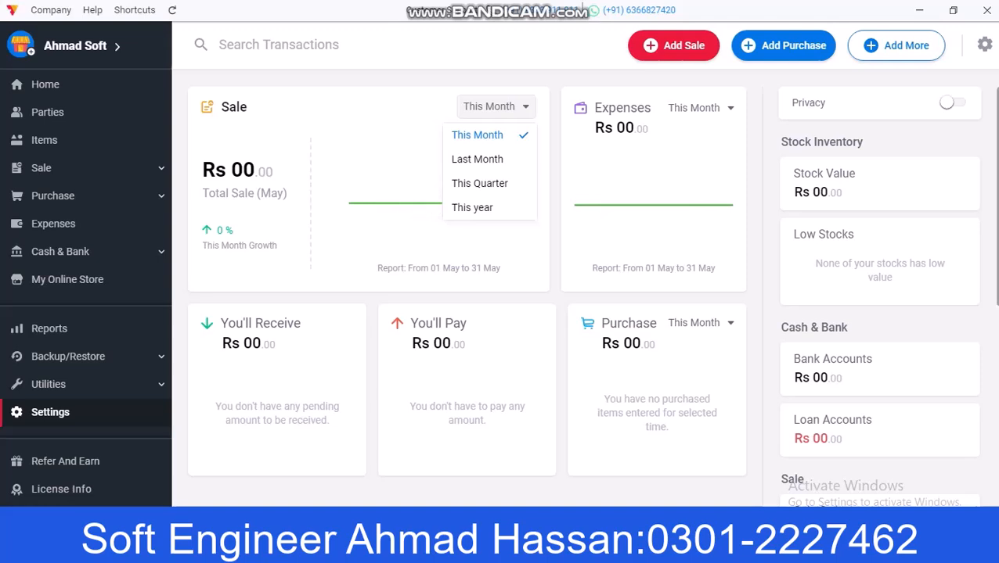
click(701, 108)
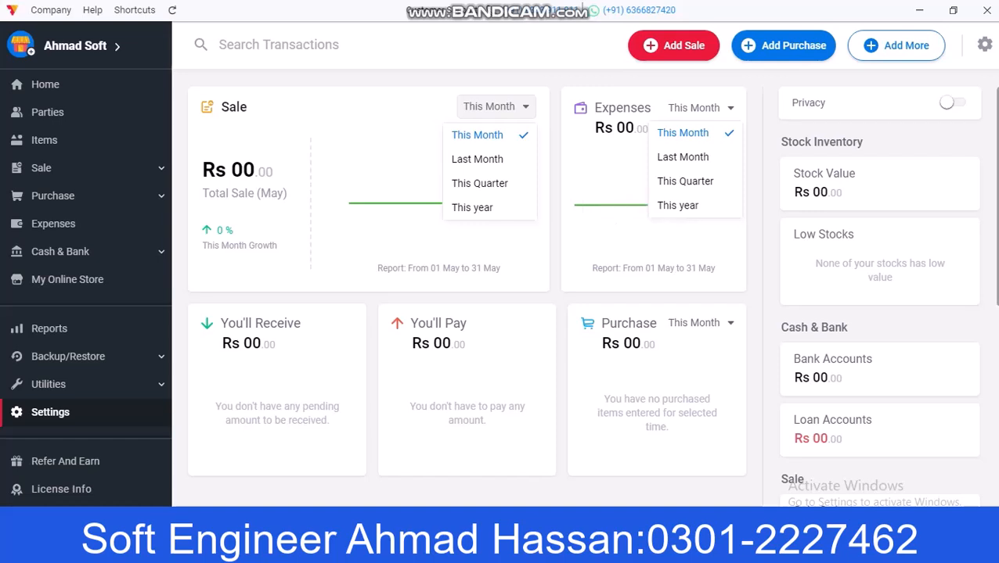
key(Escape)
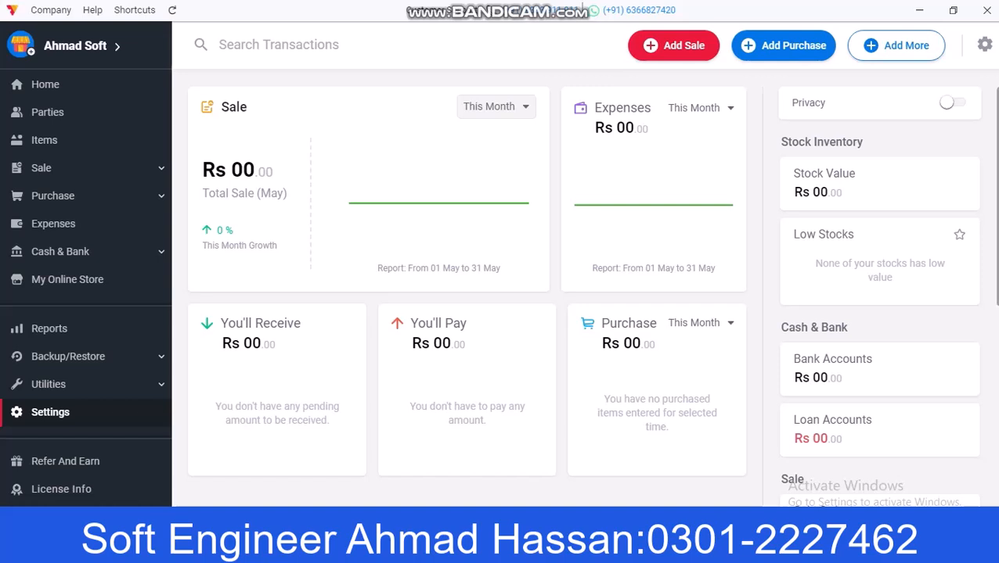
scroll(879, 227, down, 3)
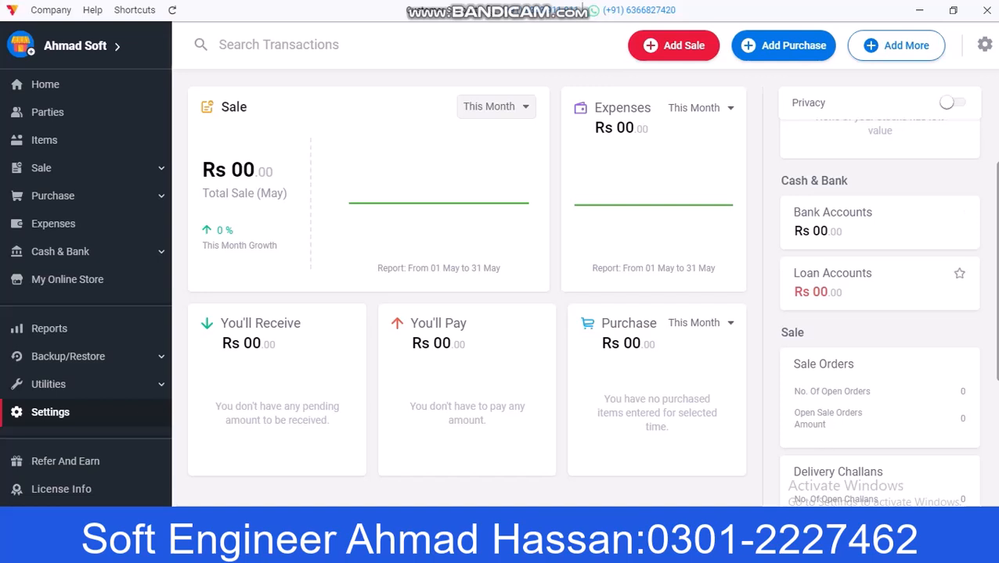
scroll(879, 282, down, 1)
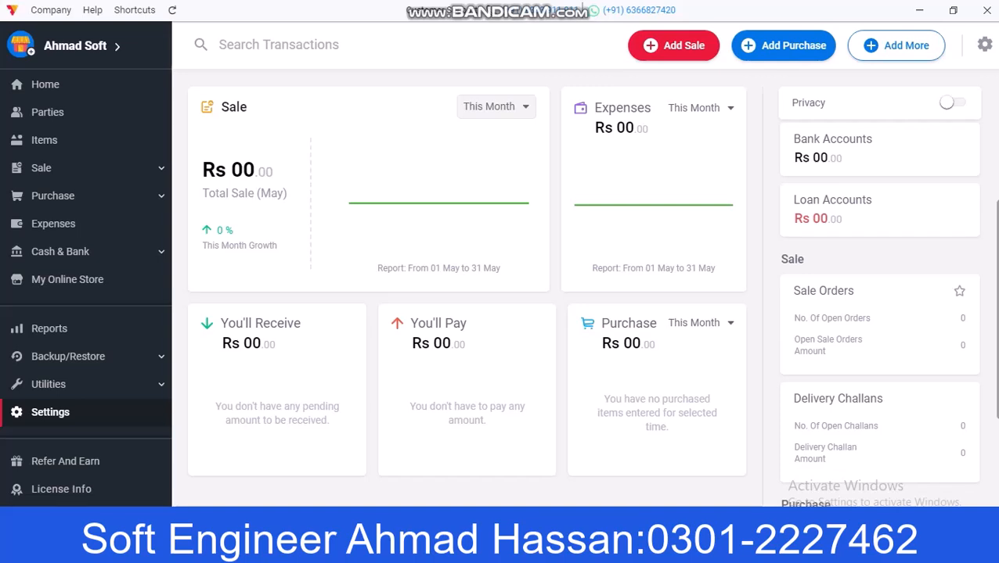
scroll(879, 329, down, 1)
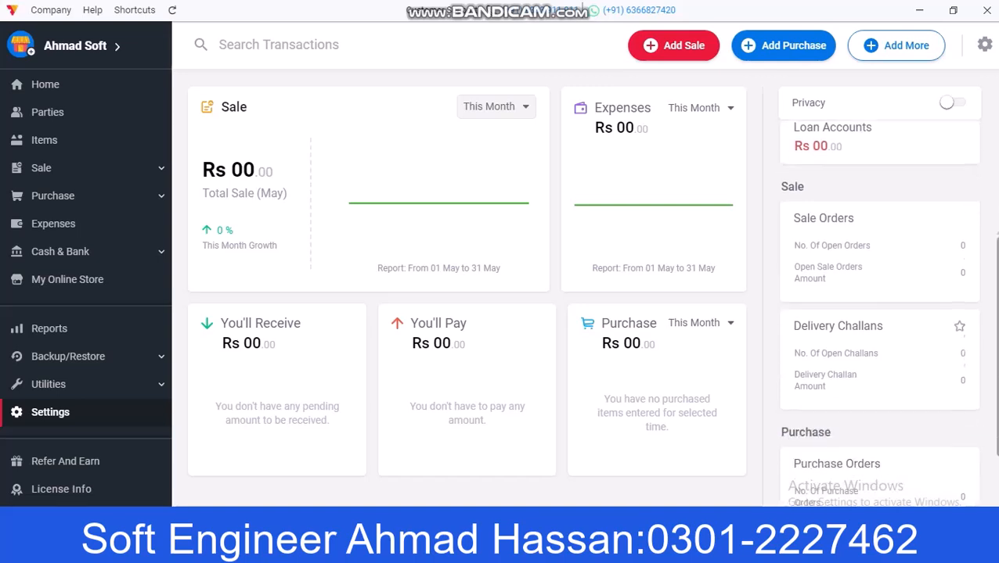
scroll(879, 368, down, 1)
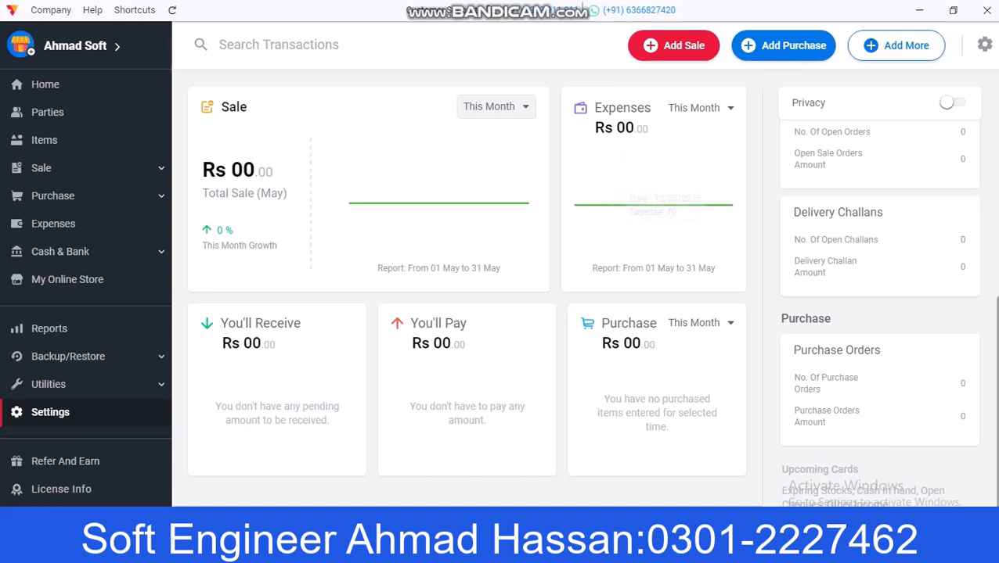
click(47, 140)
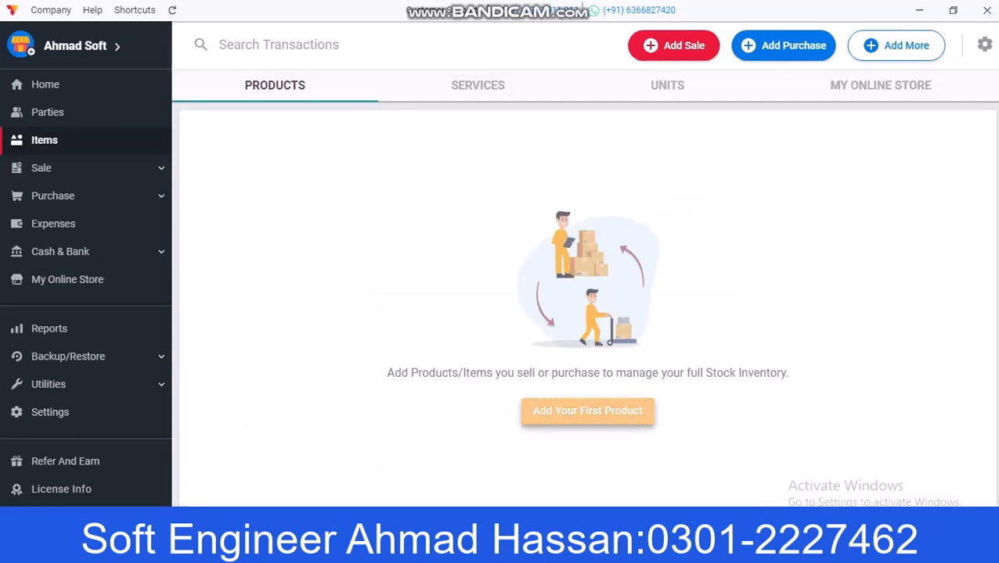
Step: Start a new product named Mug with BAGS (BAG) as its base unit
click(587, 412)
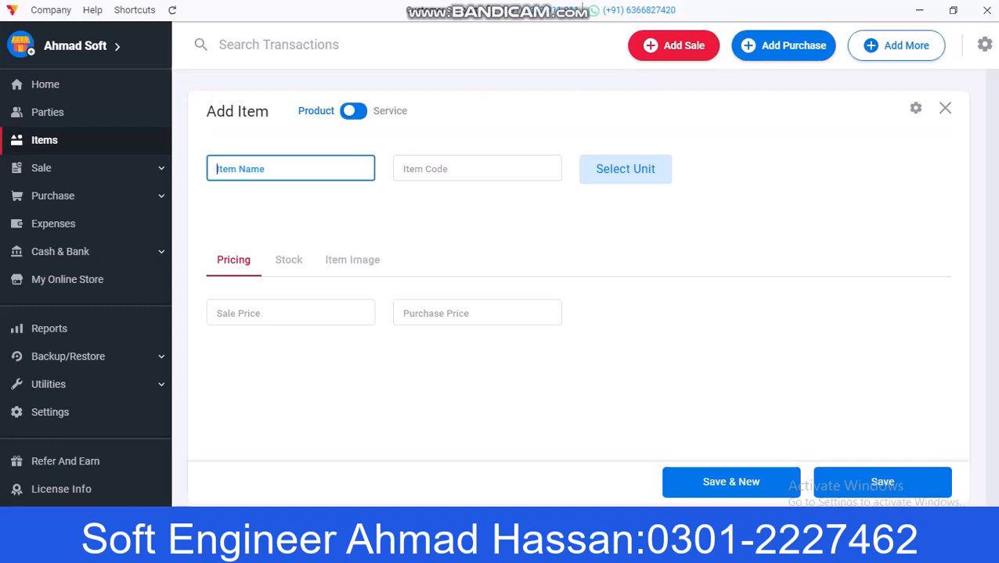
text(Mug)
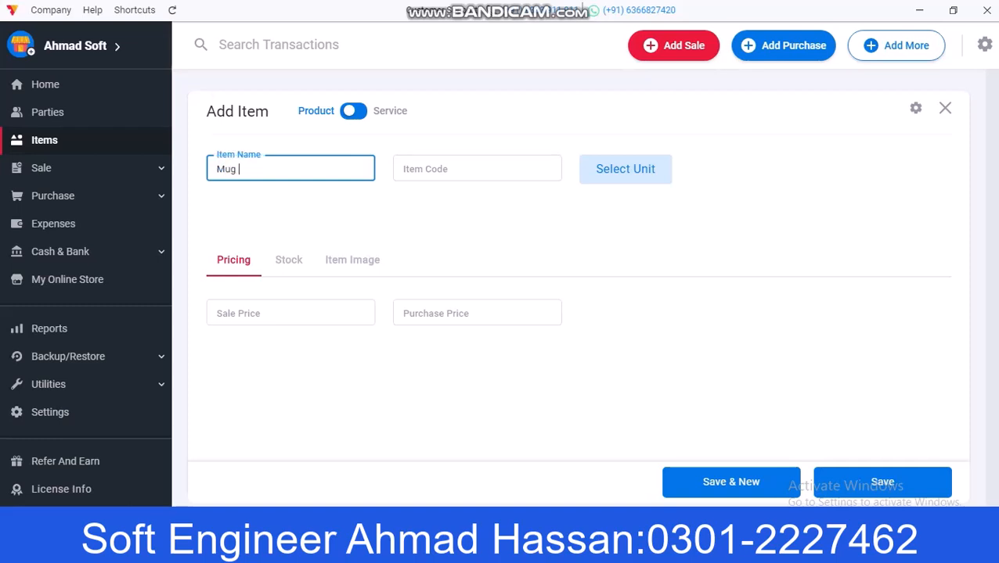
click(477, 169)
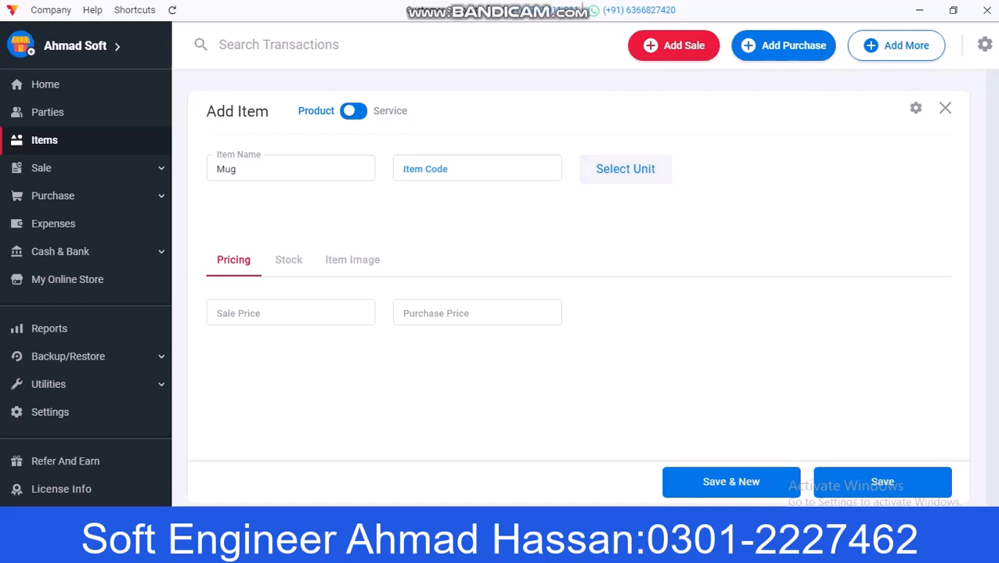
click(625, 169)
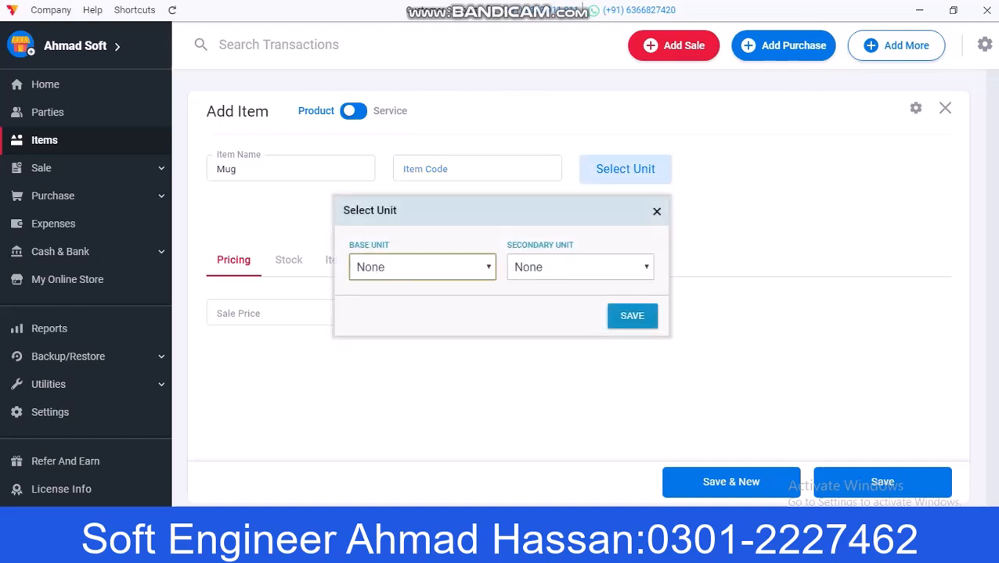
click(423, 268)
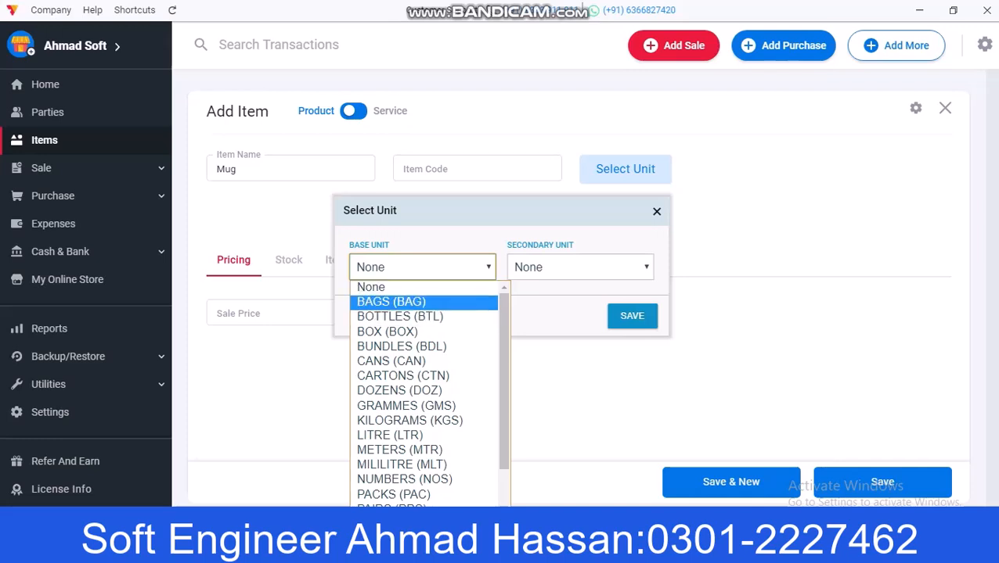
key(Down)
key(Down)
key(Down)
key(Down)
key(Down)
key(Down)
key(Down)
key(Down)
key(Down)
key(Down)
key(Down)
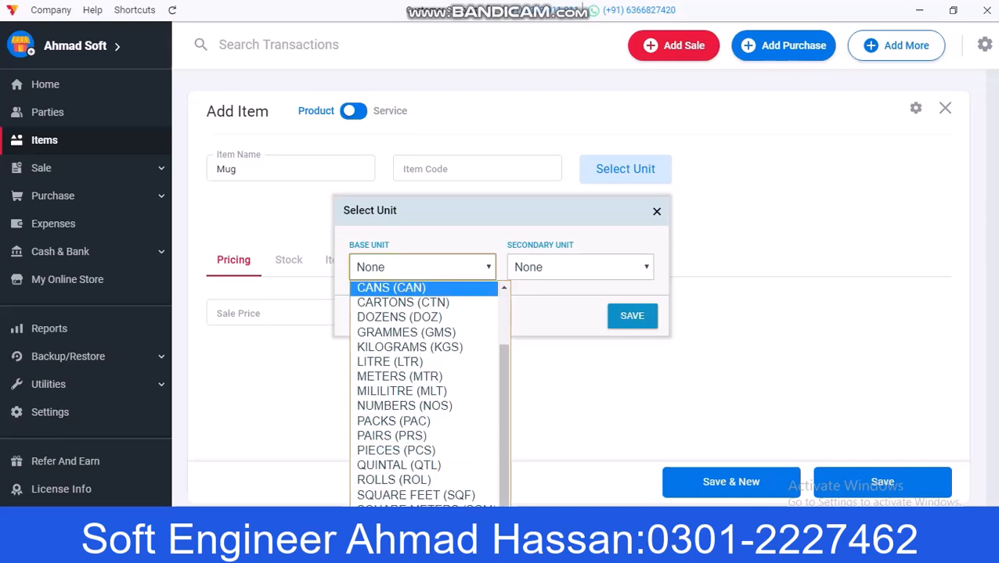
key(Down)
key(Down)
key(Down)
key(Down)
key(Down)
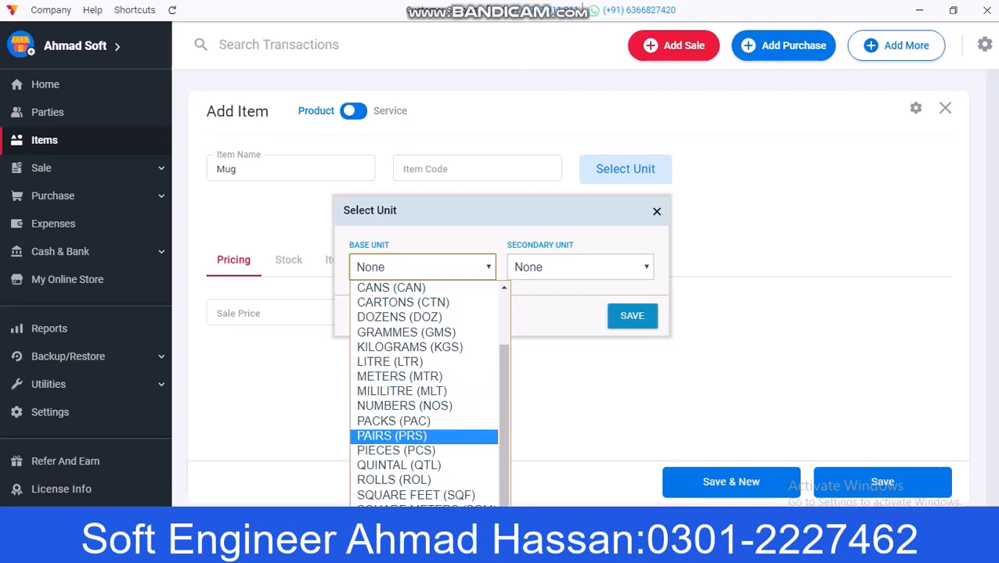
key(Down)
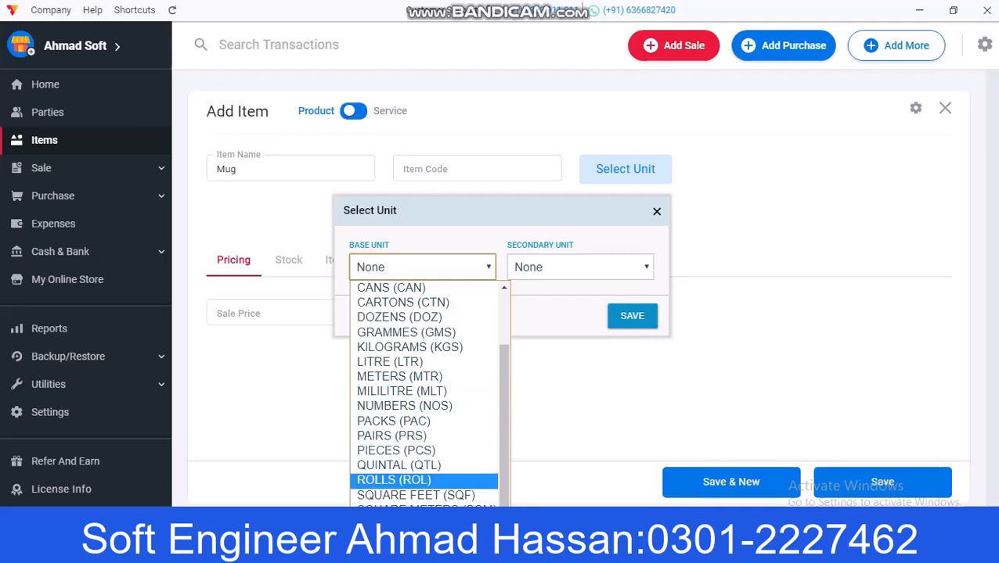
key(Up)
key(Up)
key(Up)
key(Up)
key(Up)
key(Up)
key(Up)
key(Up)
key(Up)
key(Up)
key(Up)
key(Up)
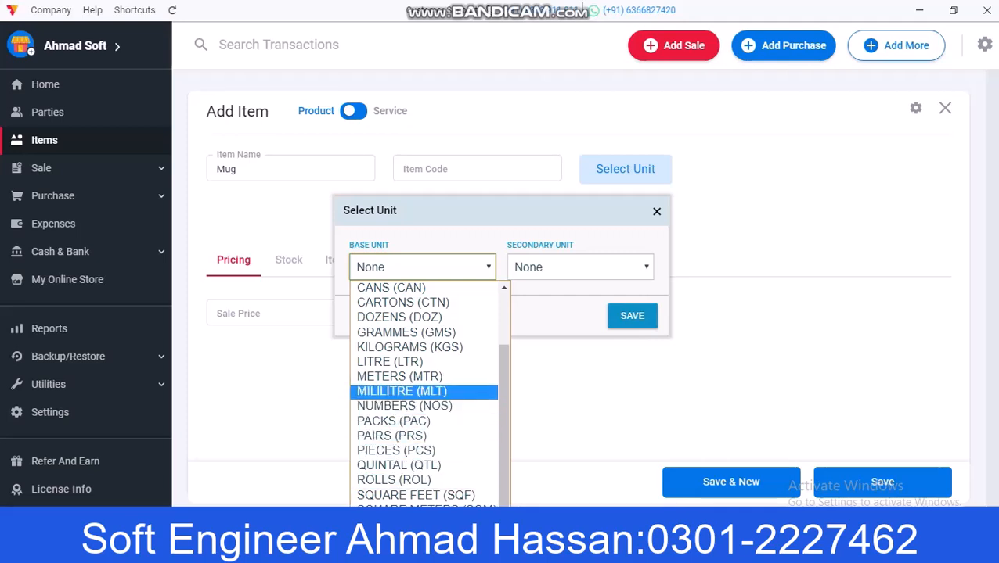
key(Down)
key(Down)
key(Down)
key(Down)
key(Down)
key(Up)
key(Up)
key(Up)
key(Up)
key(Up)
key(Down)
key(Down)
key(Down)
key(Up)
key(Down)
key(Down)
key(Down)
key(Down)
key(Down)
key(Down)
key(Up)
key(Up)
key(Up)
key(Up)
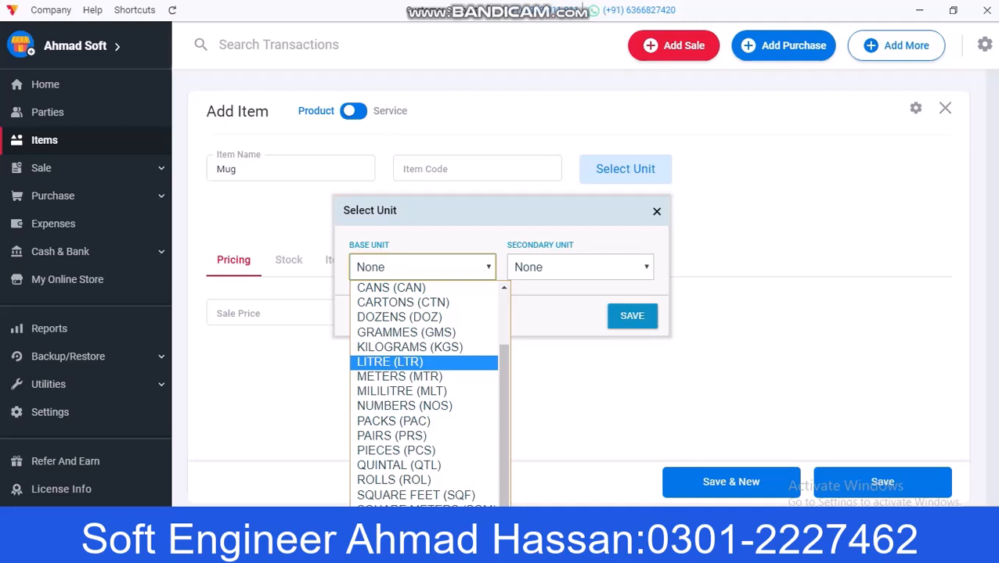
key(Home)
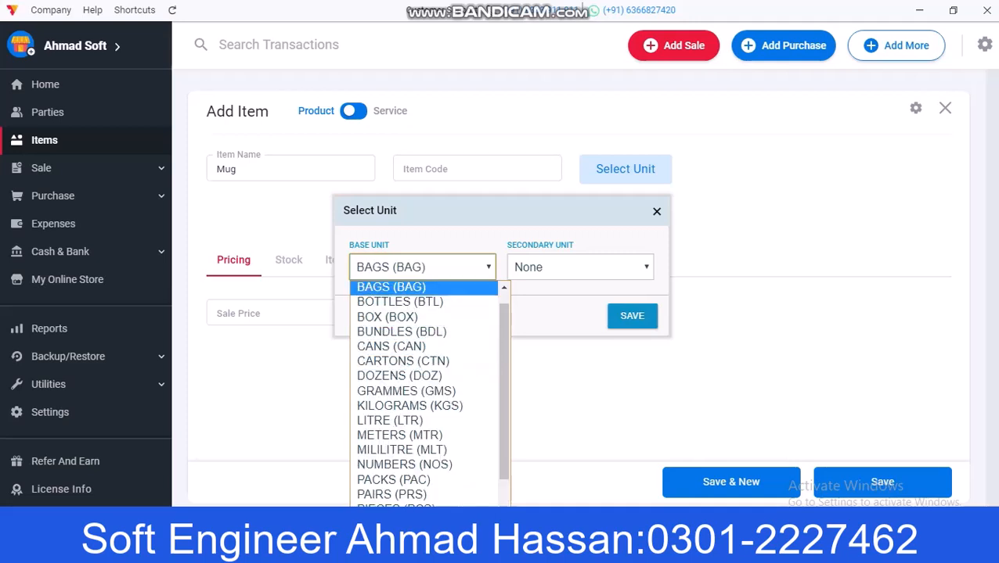
click(391, 287)
click(633, 316)
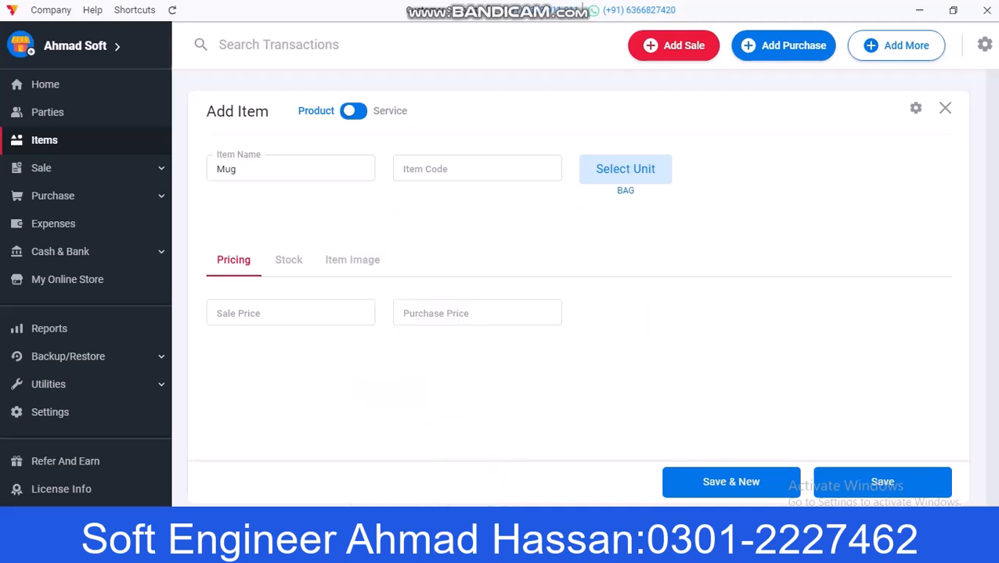
Step: Enter a sale price of 200 and a purchase price of 150 for Mug
click(290, 313)
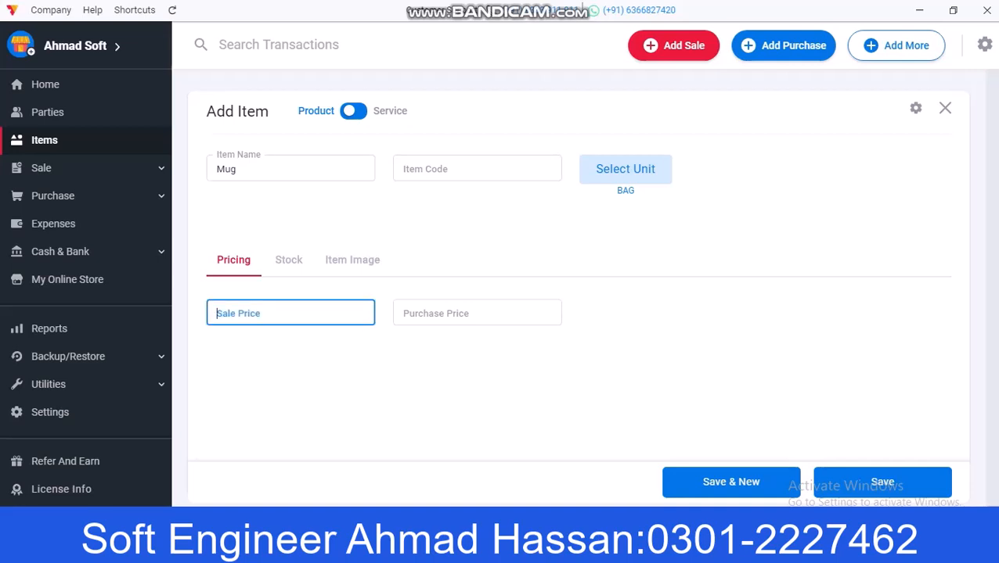
text(200)
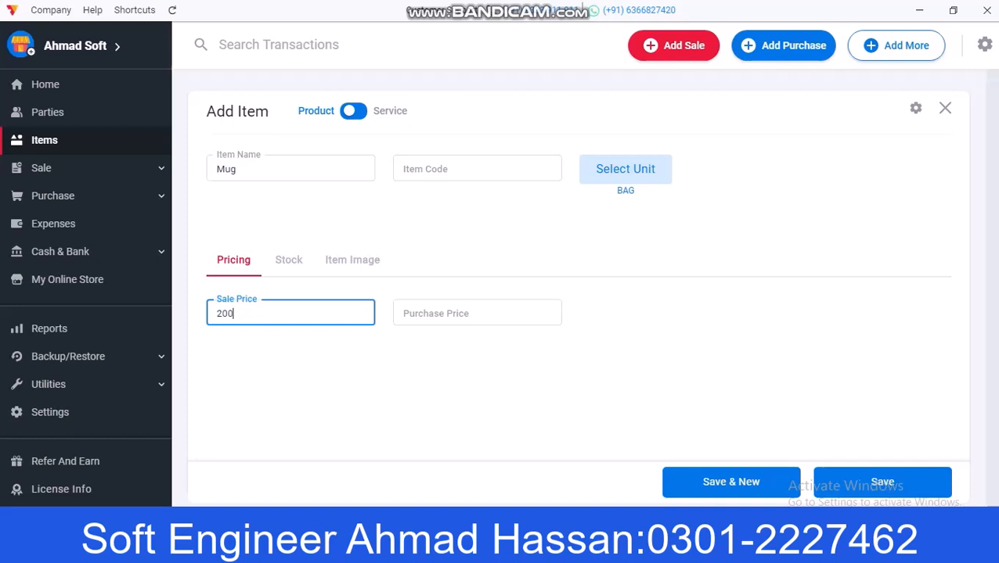
click(476, 313)
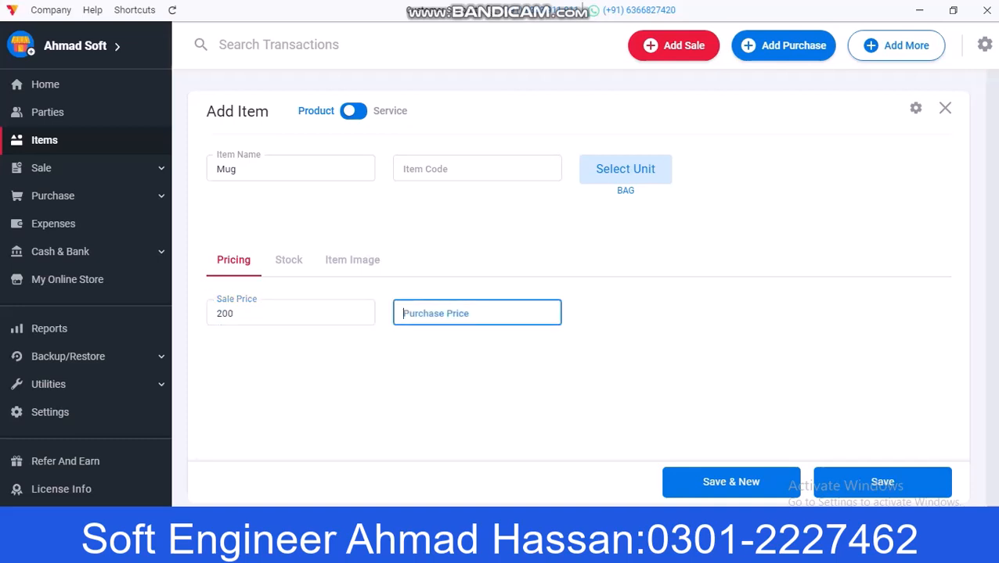
text(150)
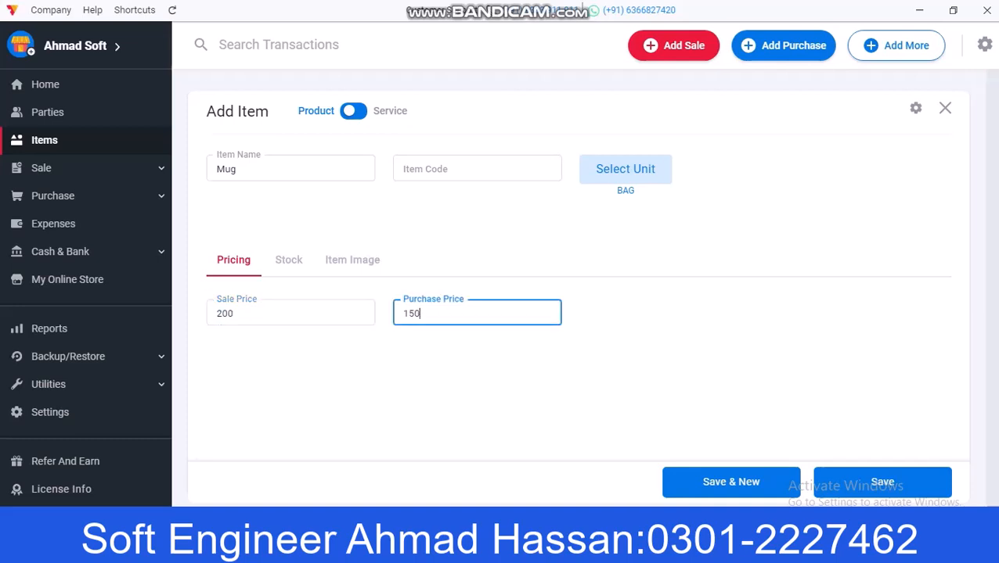
Step: Set opening stock 100 and minimum stock 10, then save the Mug item
click(288, 260)
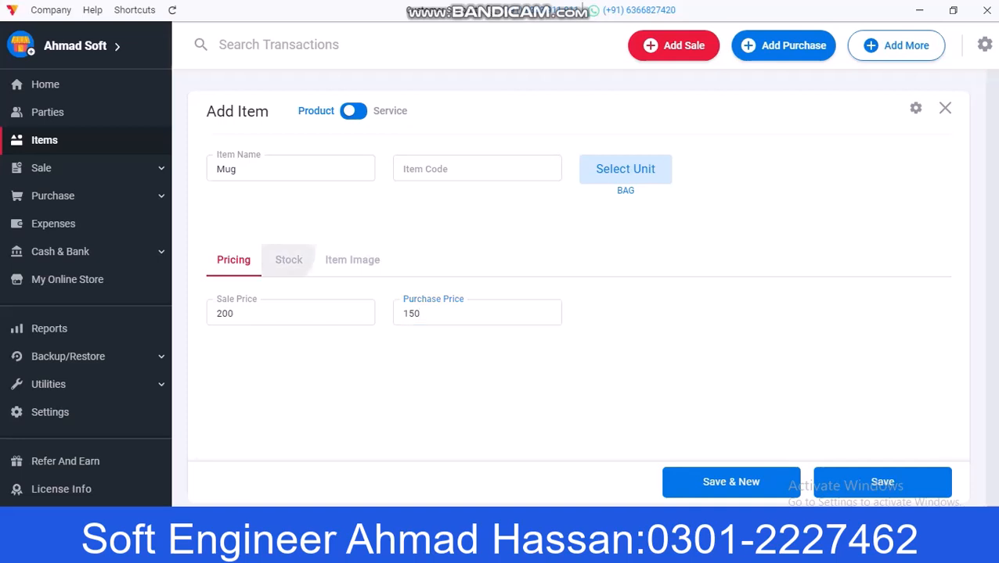
click(290, 313)
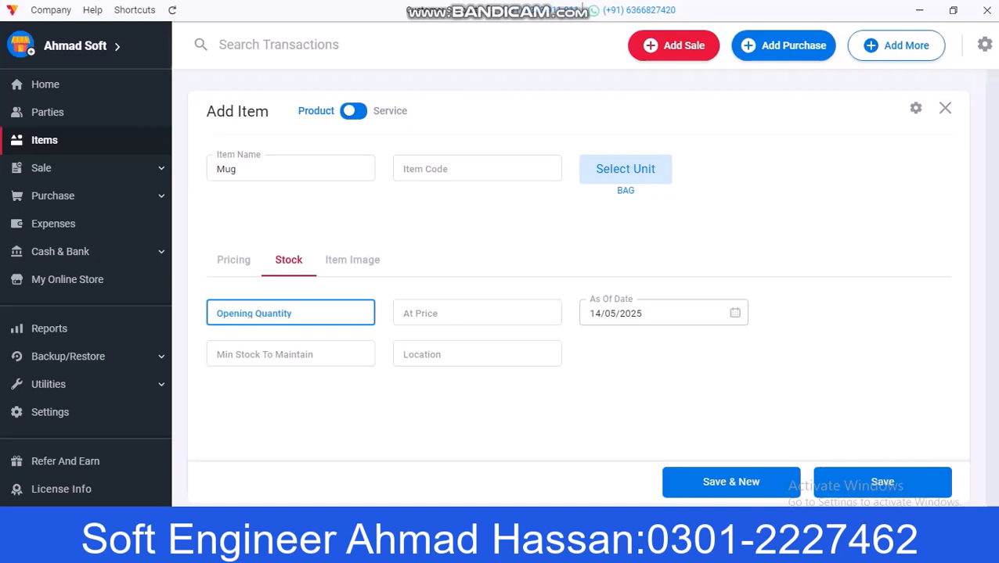
text(100)
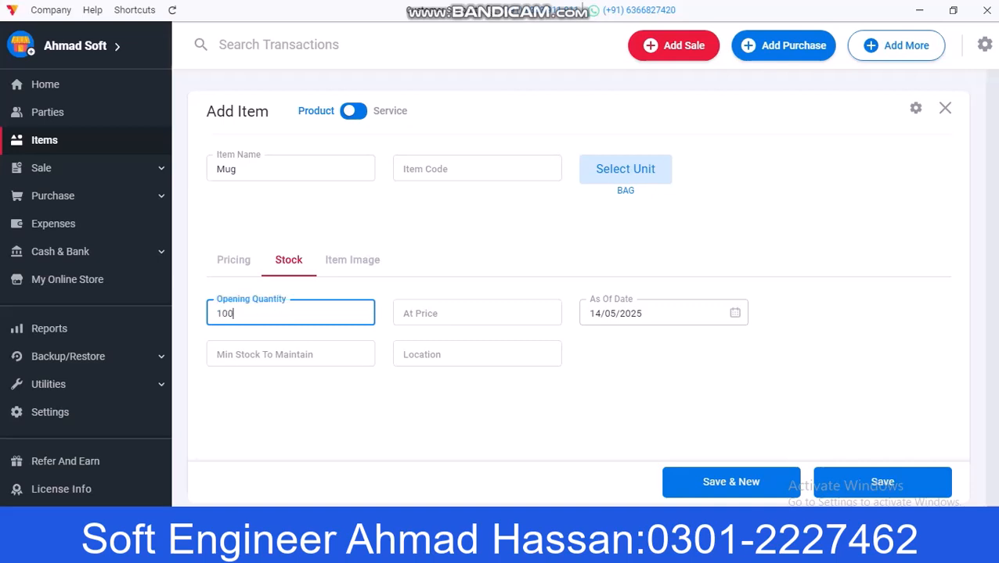
click(476, 313)
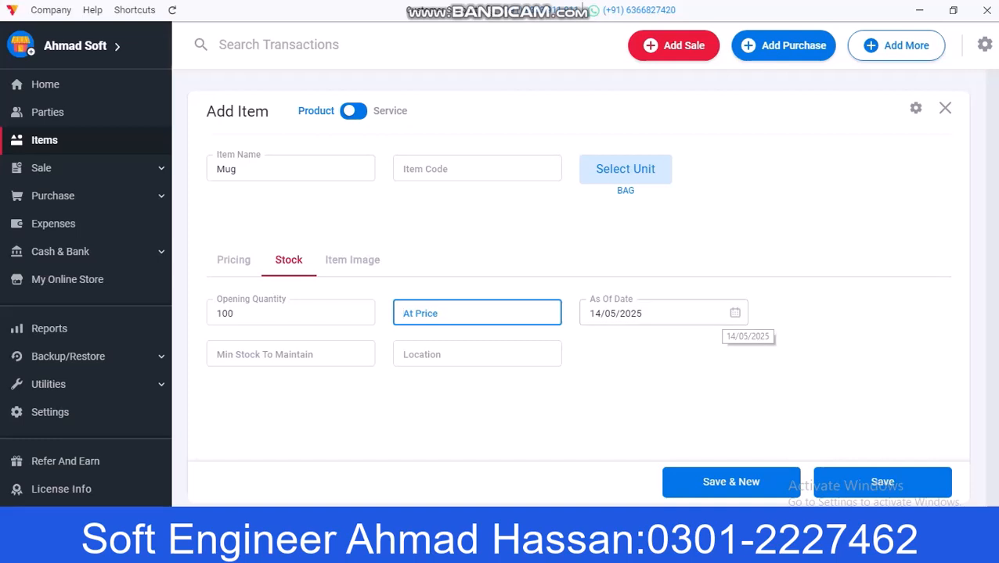
click(290, 355)
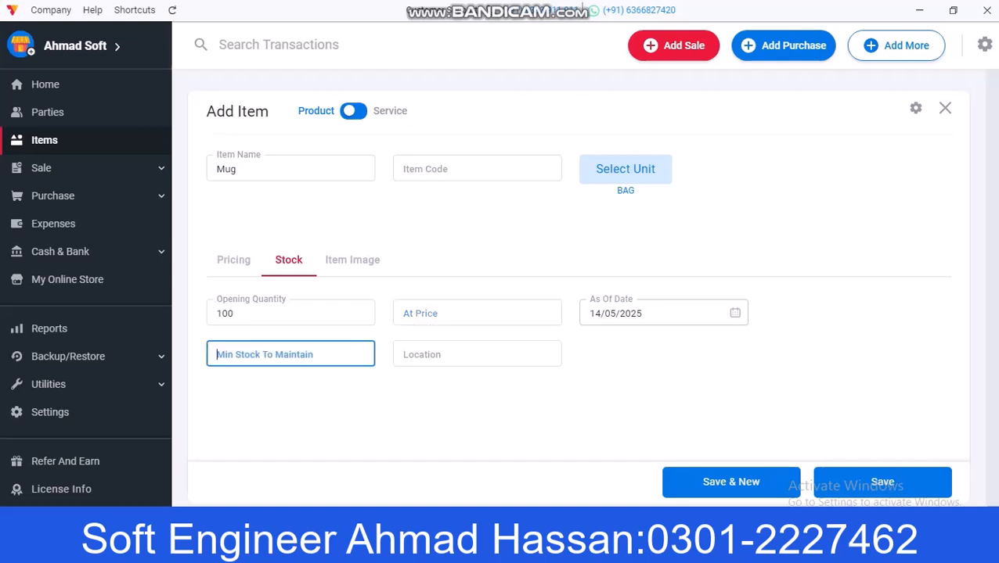
text(10)
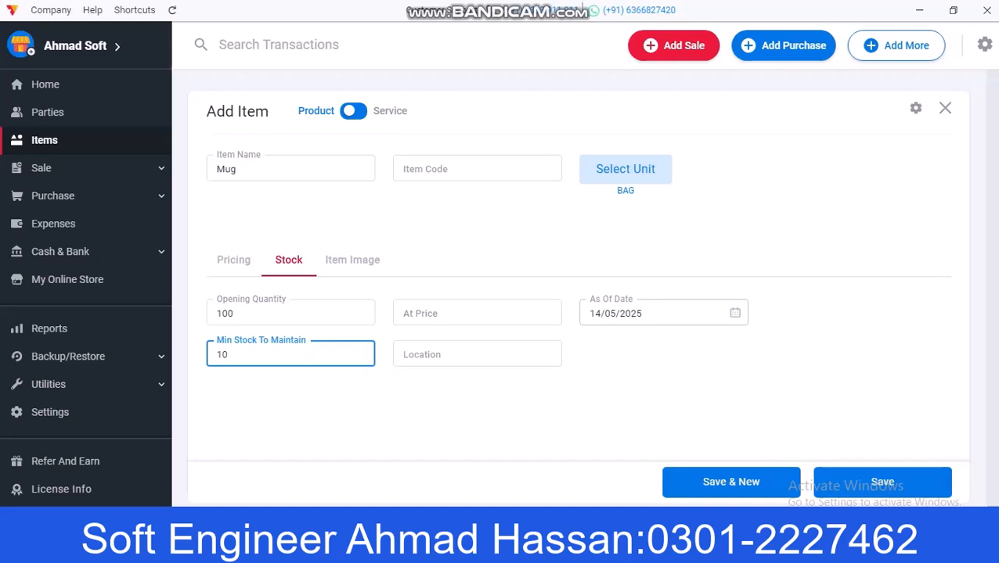
click(882, 482)
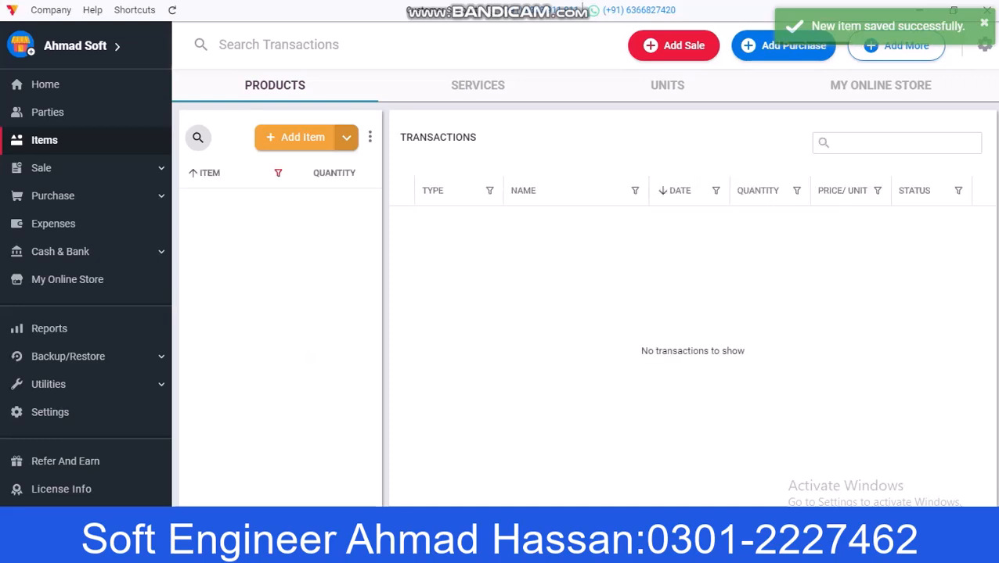
Step: Add a first party with its name, phone number and billing address
click(48, 112)
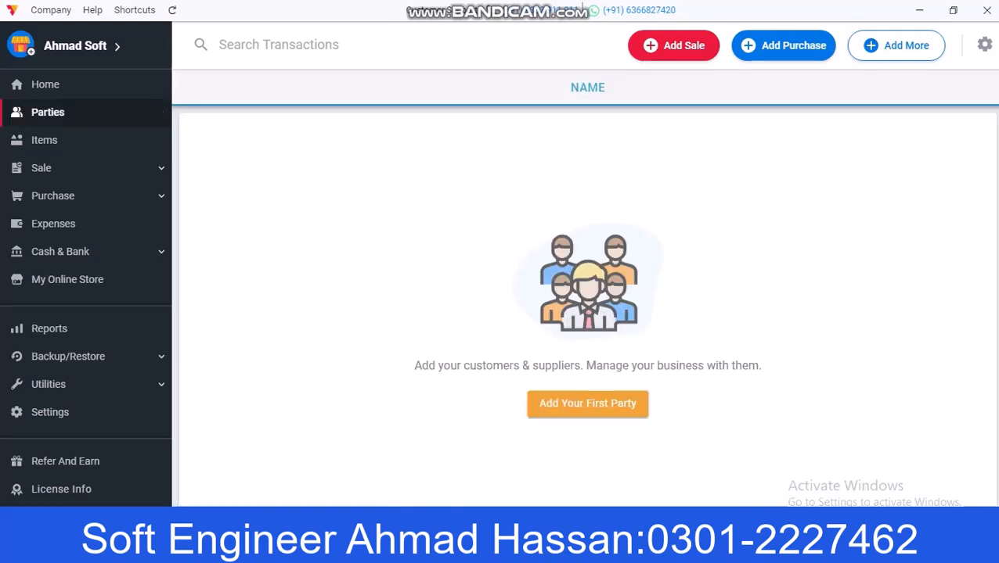
click(587, 405)
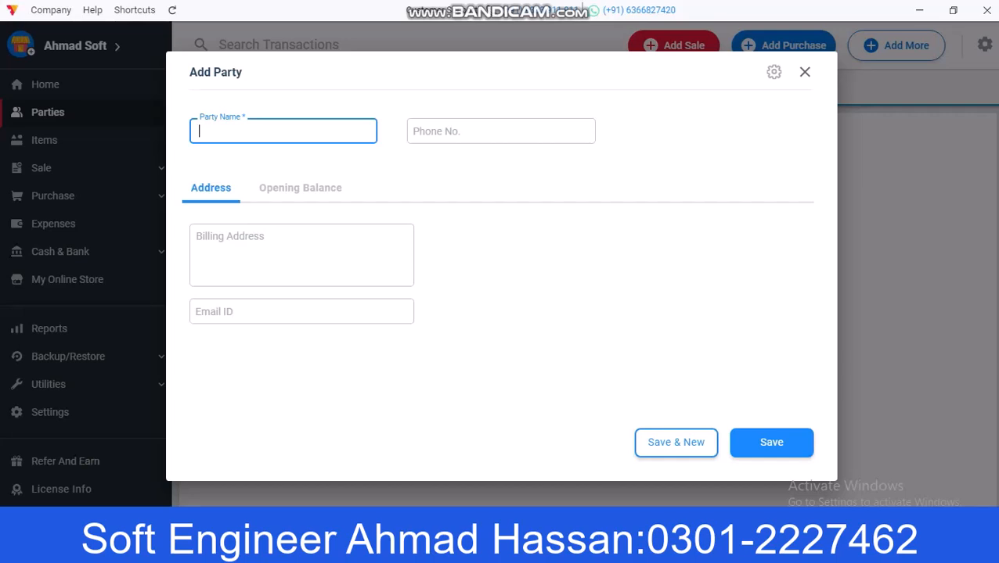
text(Ahmad)
click(501, 131)
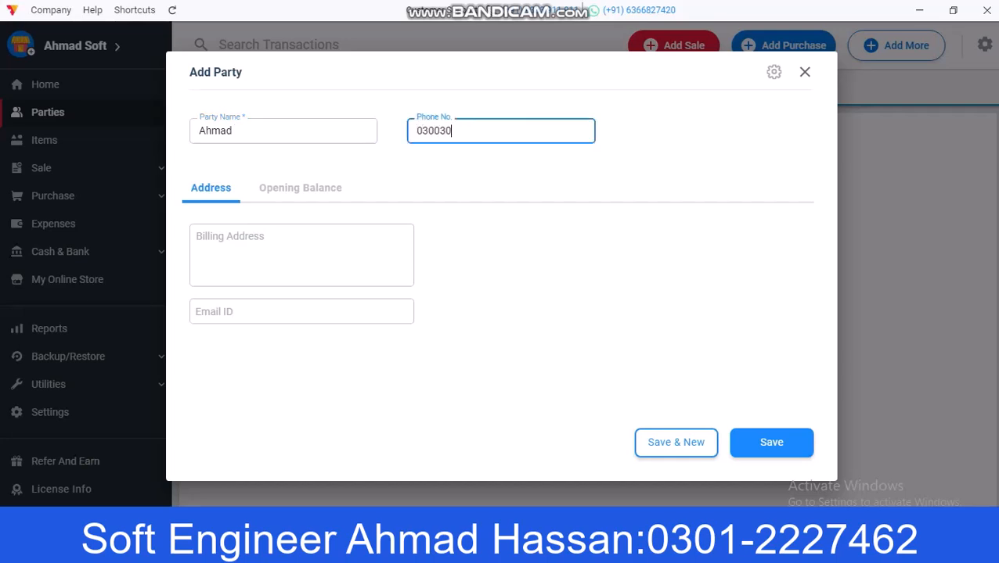
click(301, 262)
text(Lahore)
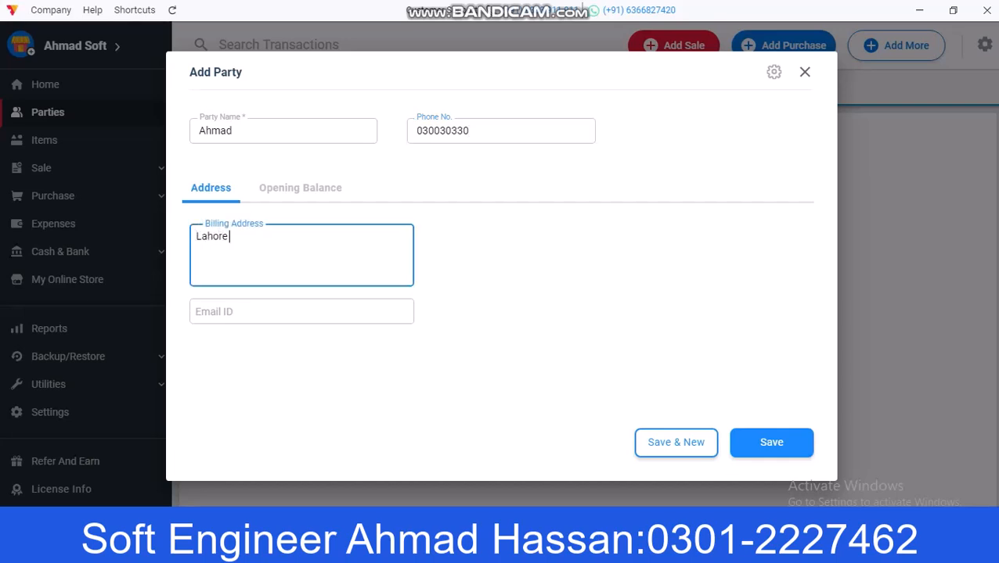
Step: Give the party an opening balance of 2000 to receive and save it
click(300, 188)
click(282, 237)
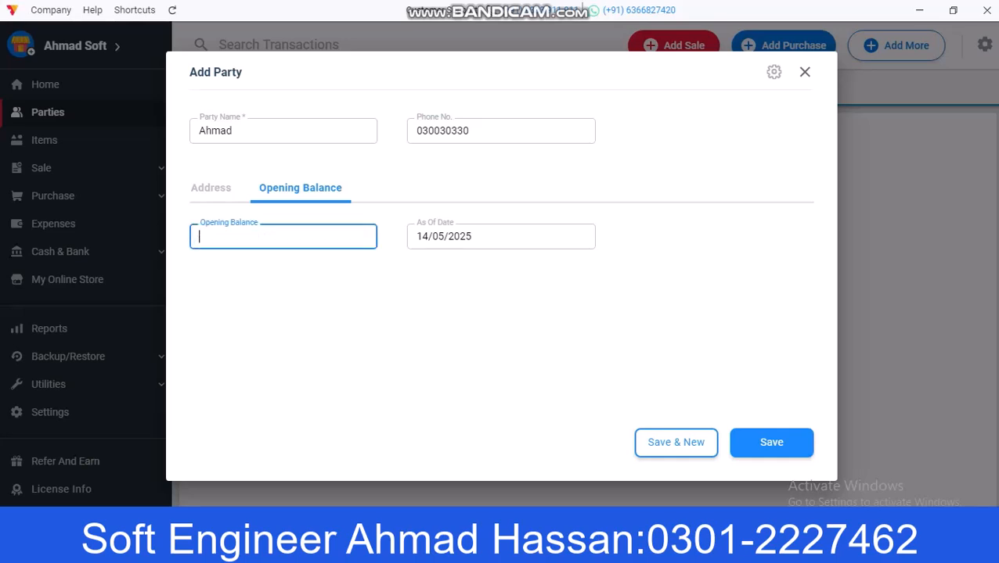
text(2000)
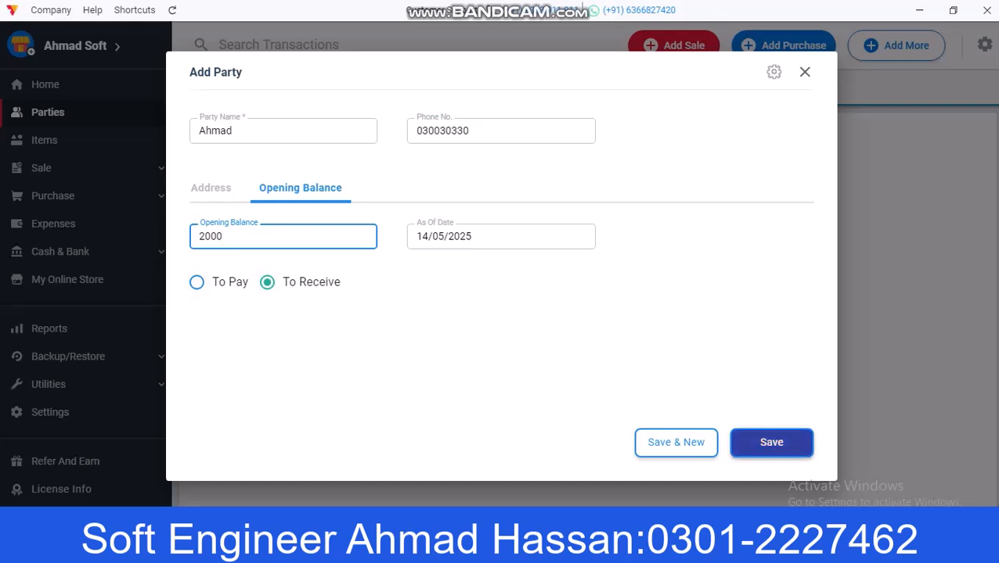
click(771, 442)
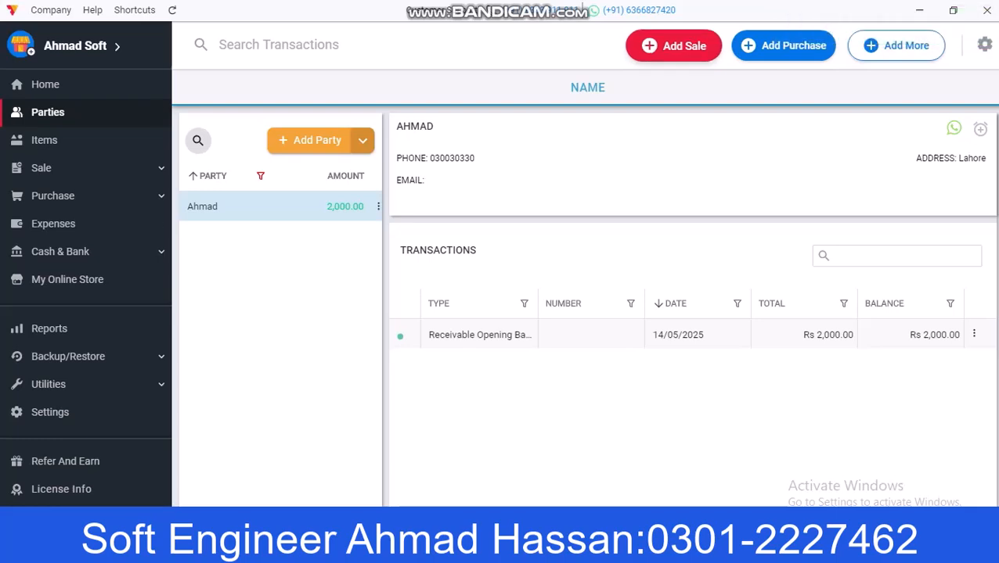
Step: Start a sale invoice for the new party with 20 bags of Mug
click(673, 45)
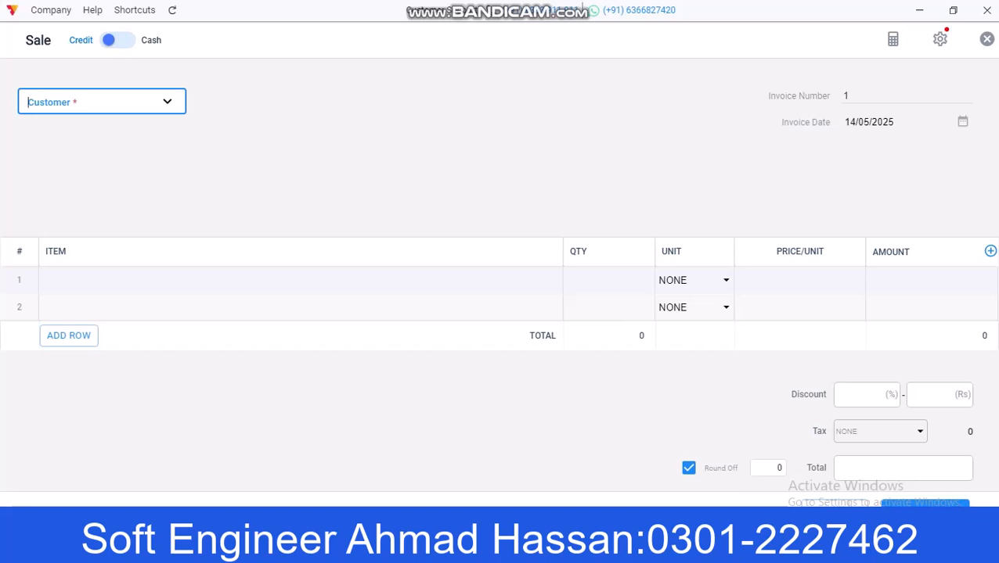
click(102, 102)
click(78, 151)
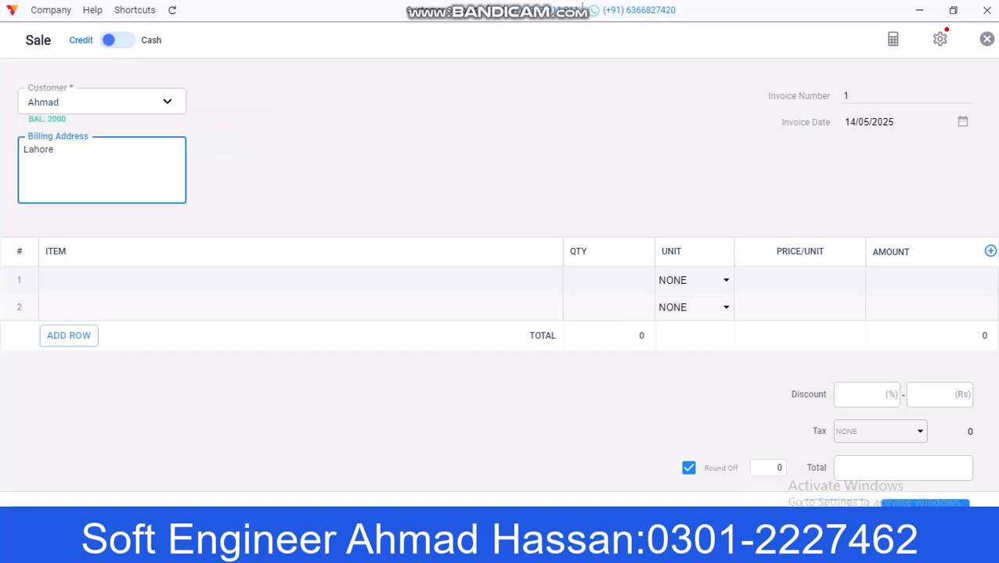
click(125, 281)
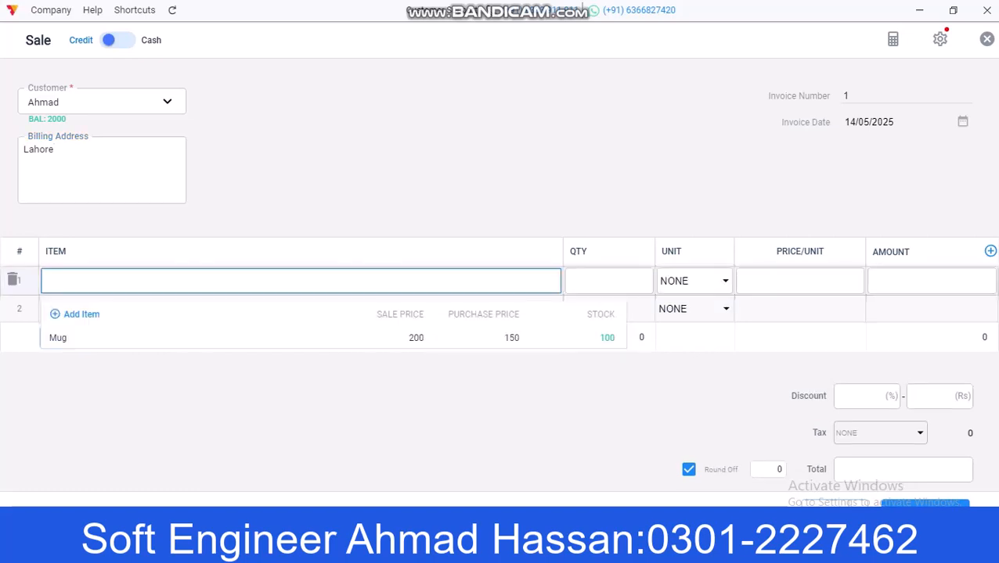
click(78, 337)
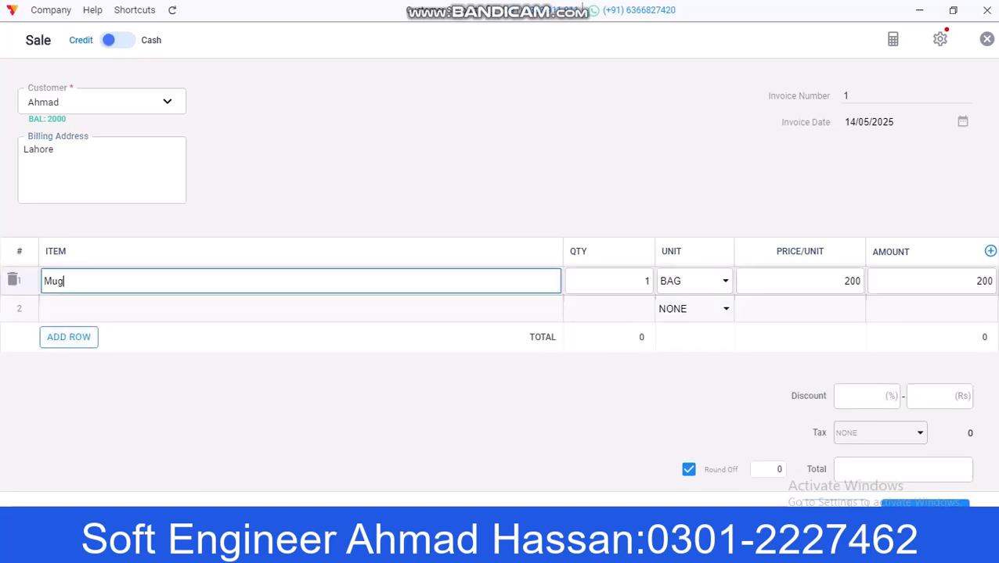
key(Tab)
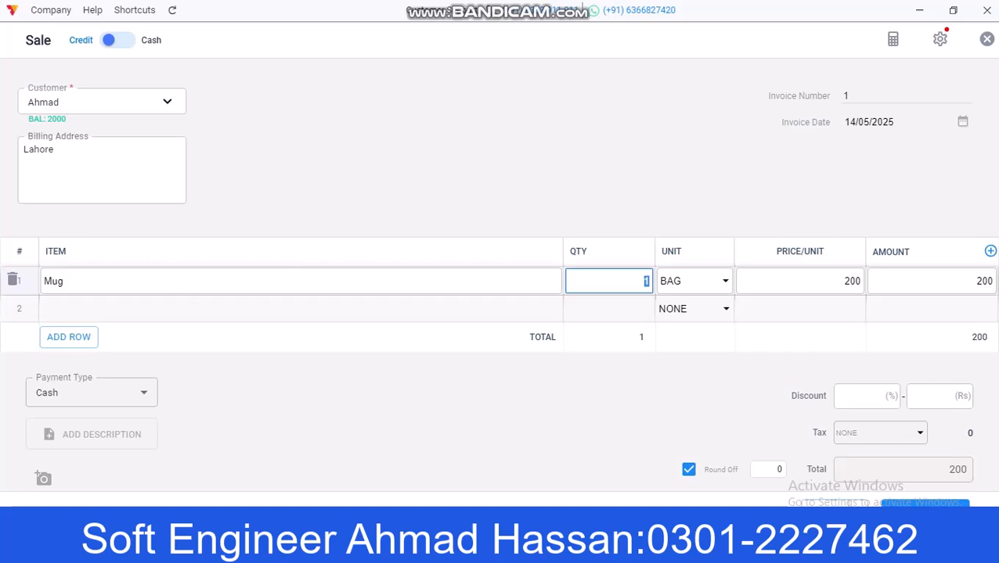
key(BackSpace)
text(230)
key(BackSpace)
key(BackSpace)
key(BackSpace)
text(2)
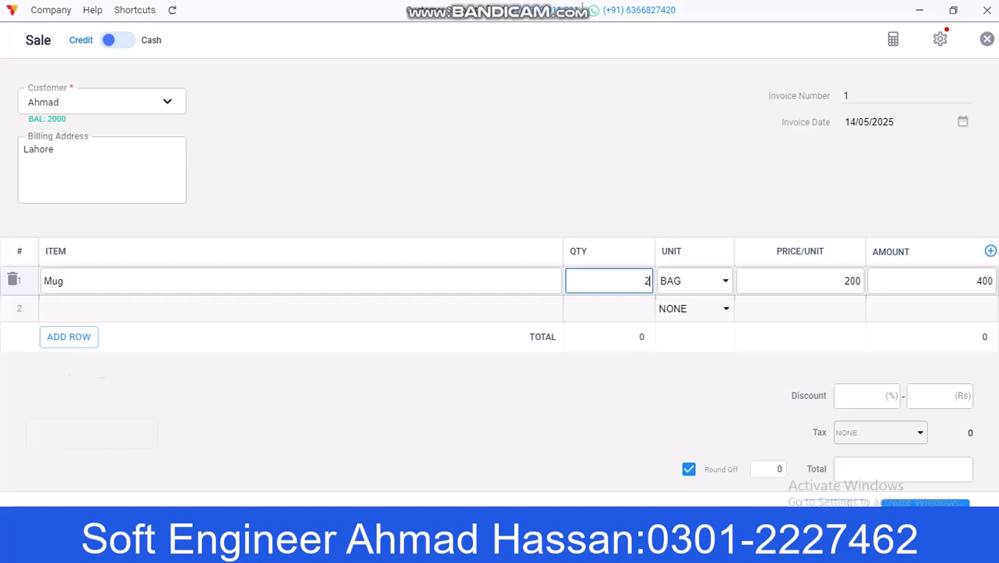
text(0)
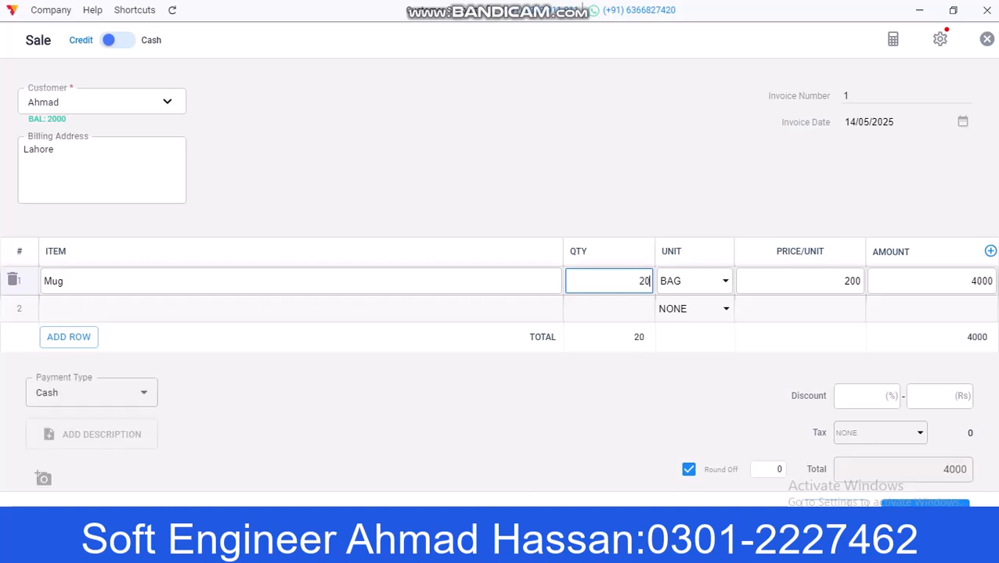
Step: Enter 4000 as received and set the payment type to Cheque
scroll(499, 281, down, 1)
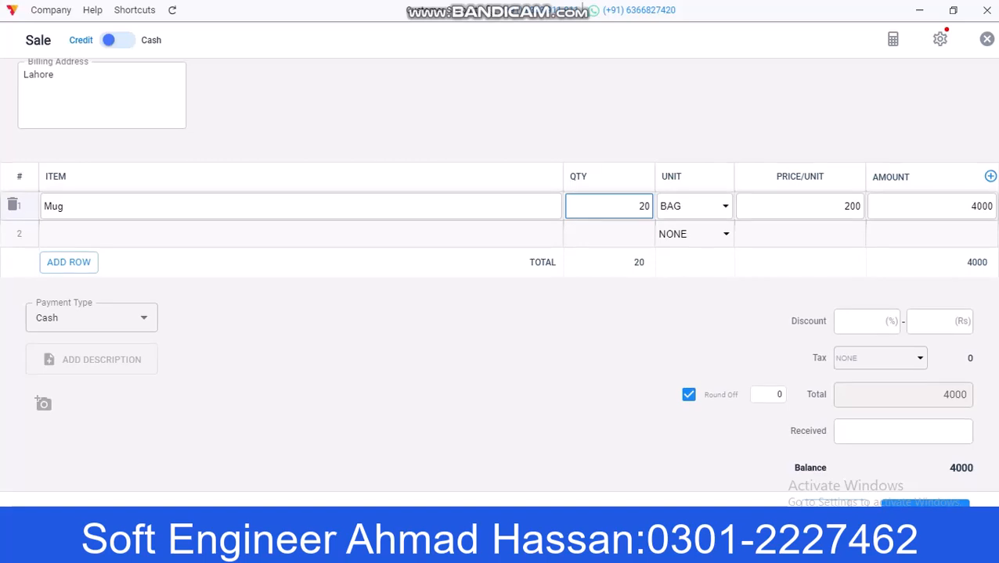
scroll(498, 265, down, 1)
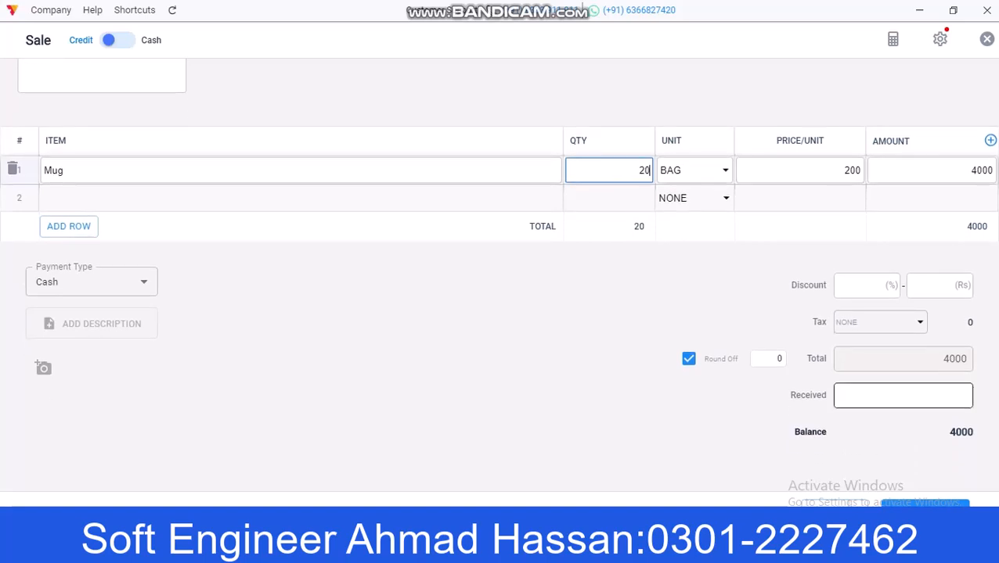
click(904, 396)
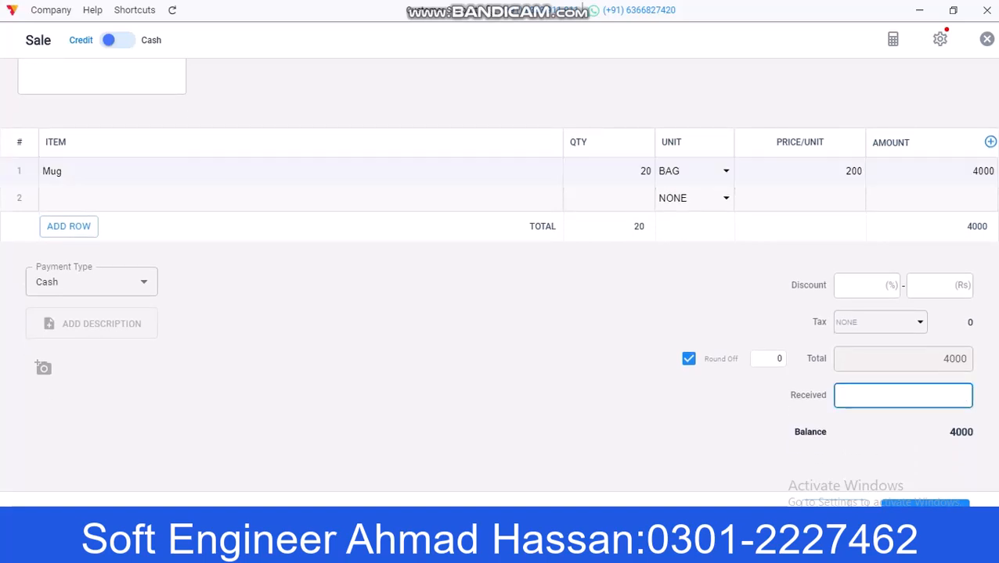
text(4000)
click(92, 281)
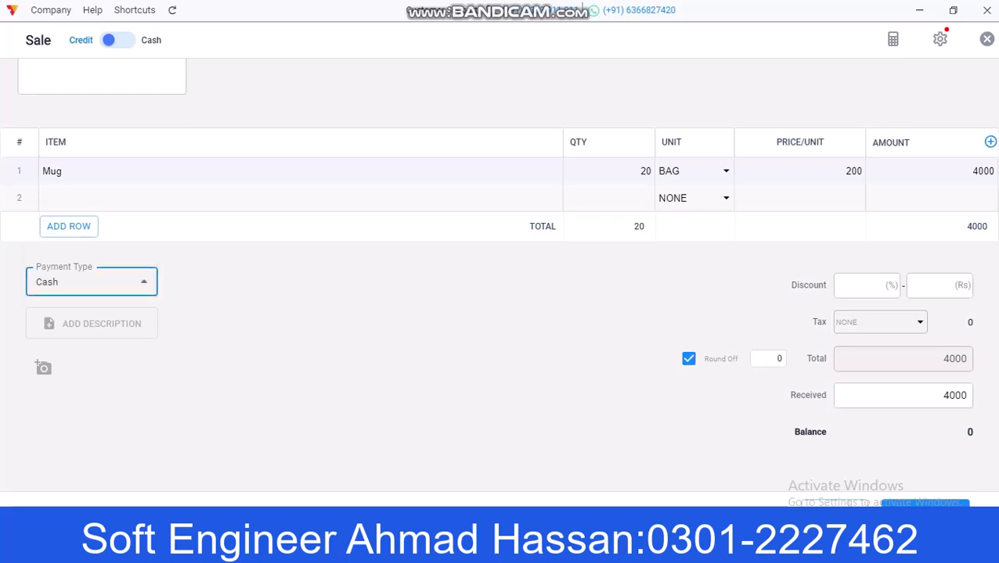
click(78, 303)
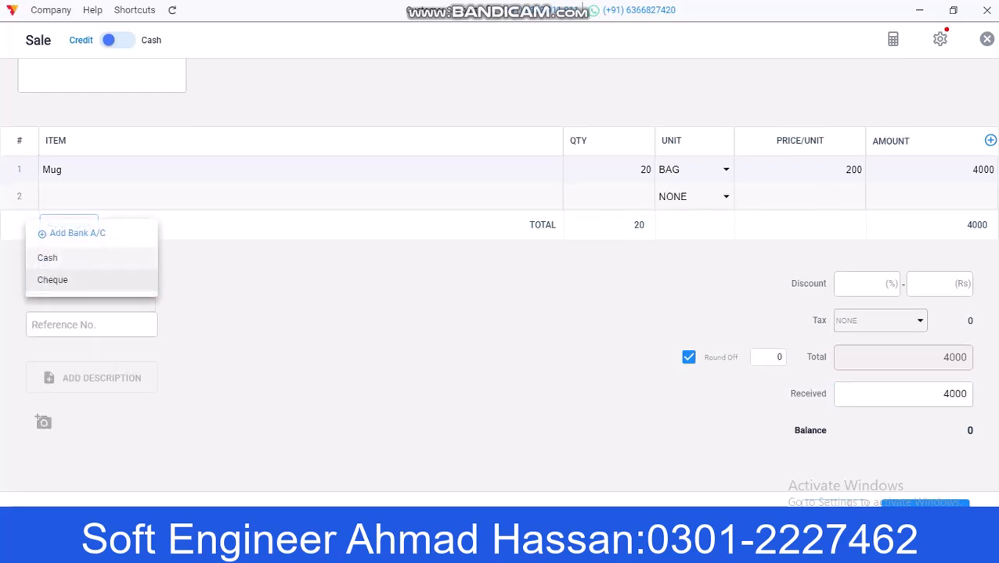
Step: Save a bank account with its display name and opening balance 2000, bank details not printed
click(90, 234)
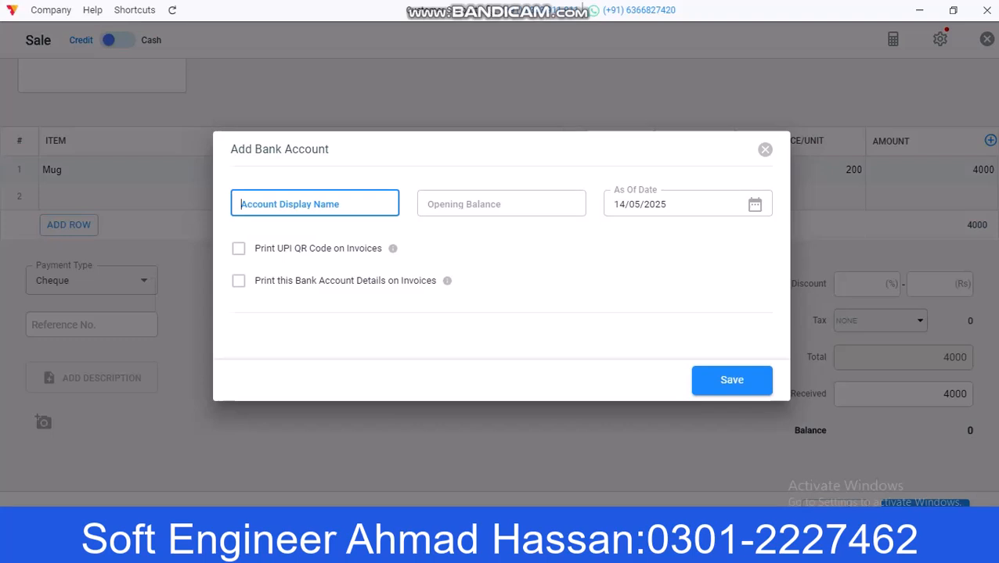
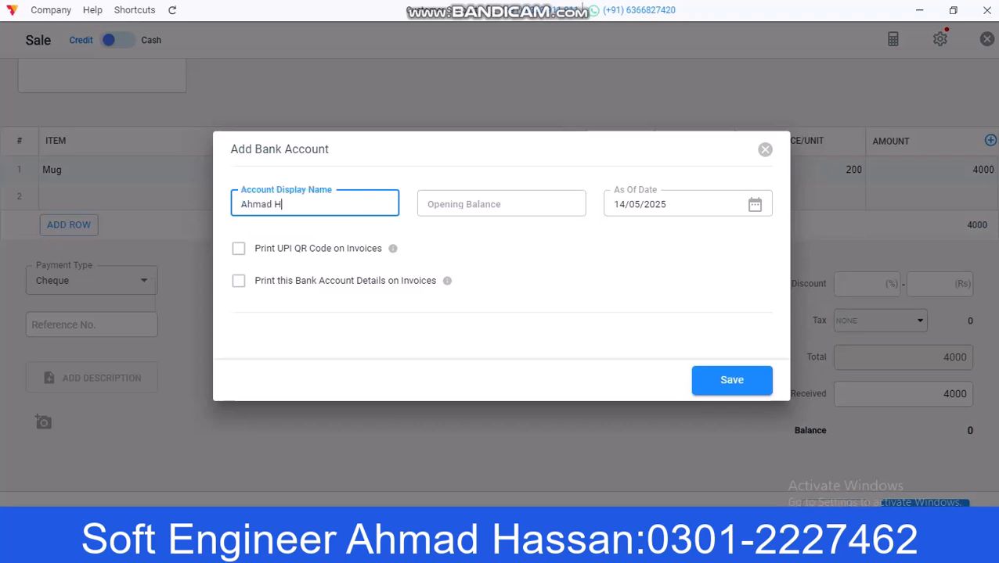
click(501, 204)
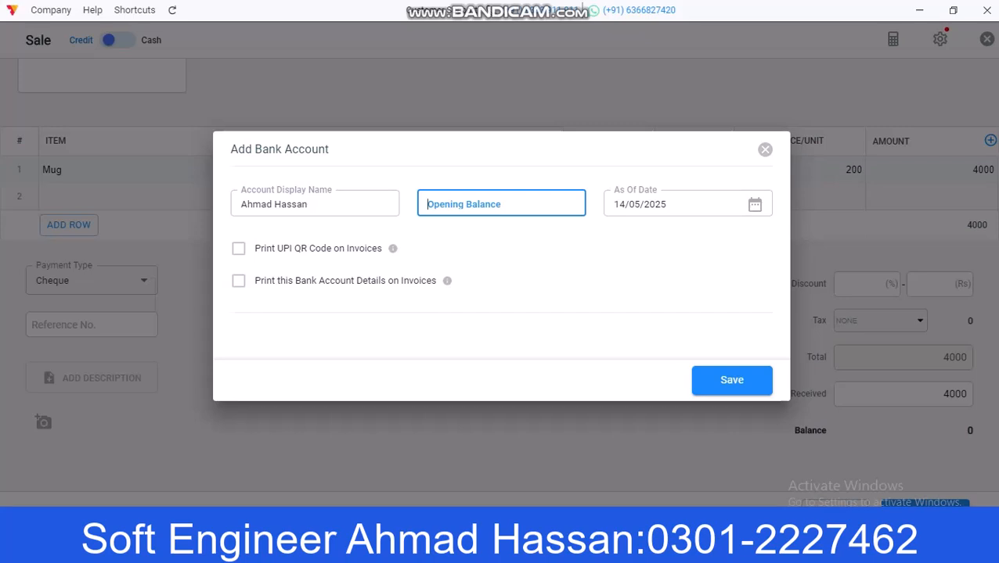
text(2000)
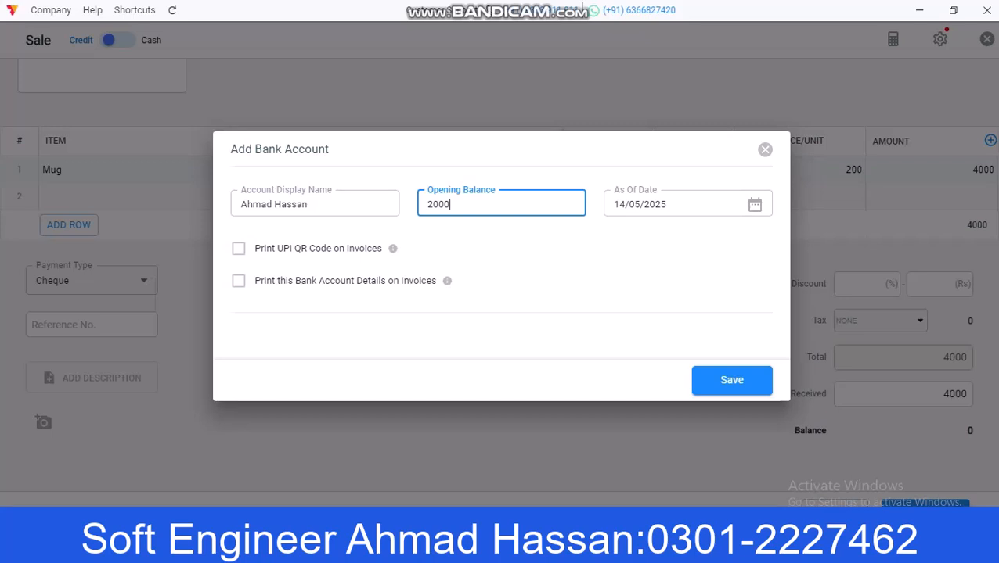
click(239, 281)
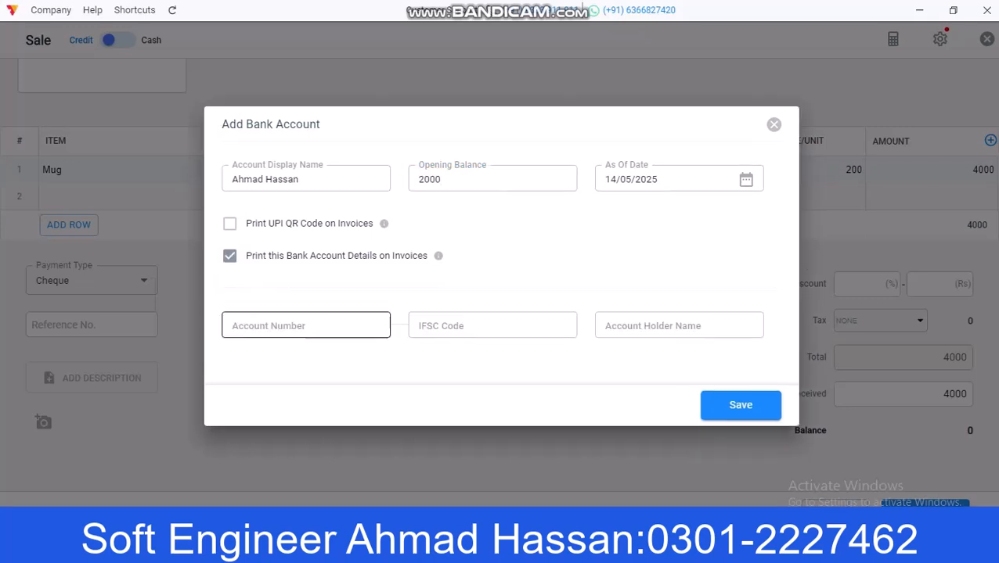
click(305, 326)
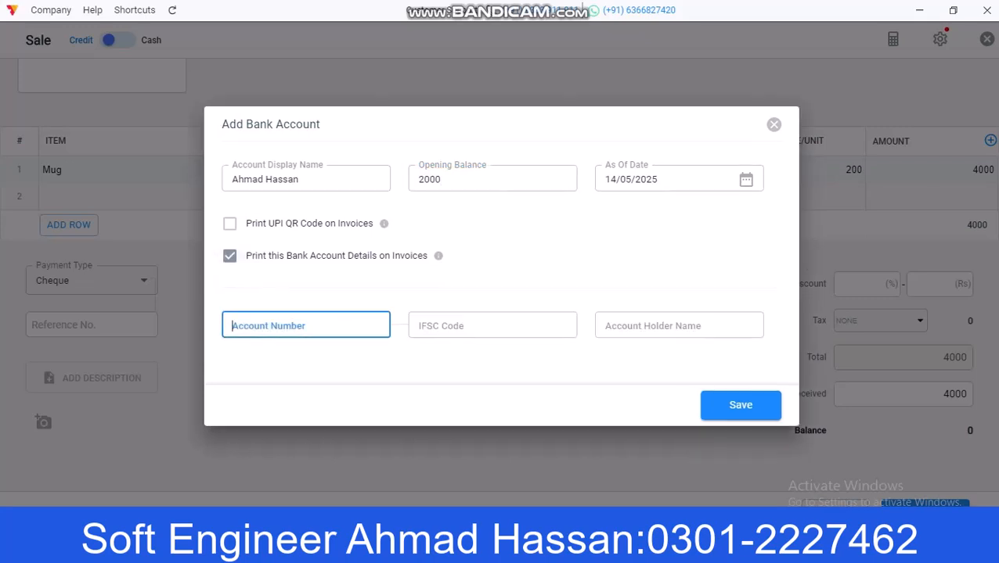
click(492, 326)
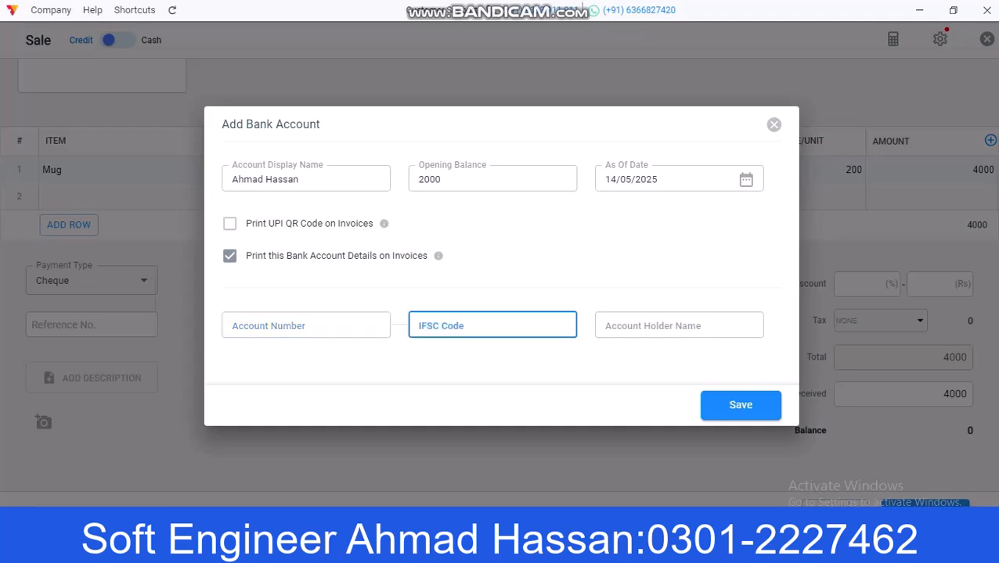
click(678, 326)
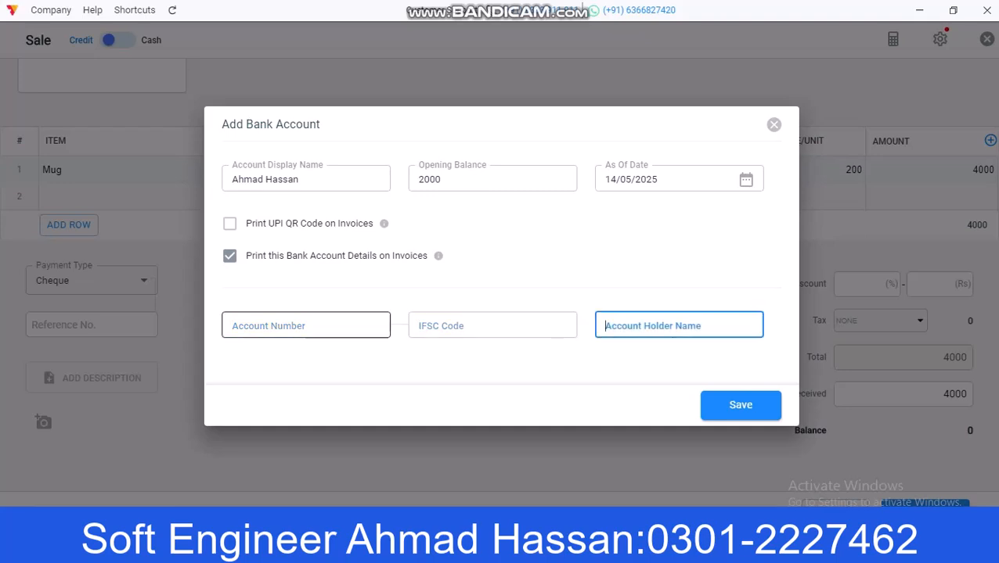
click(229, 256)
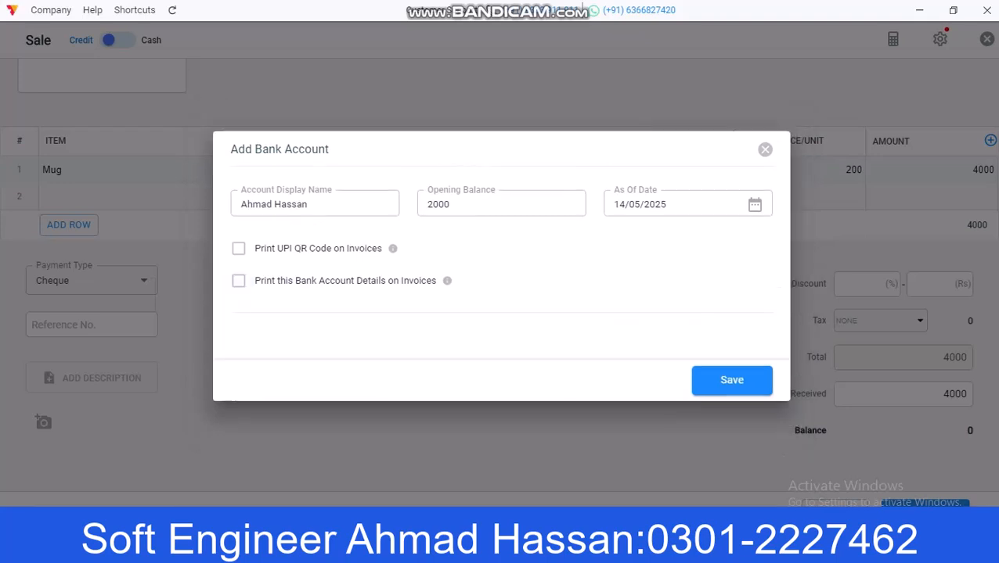
click(732, 381)
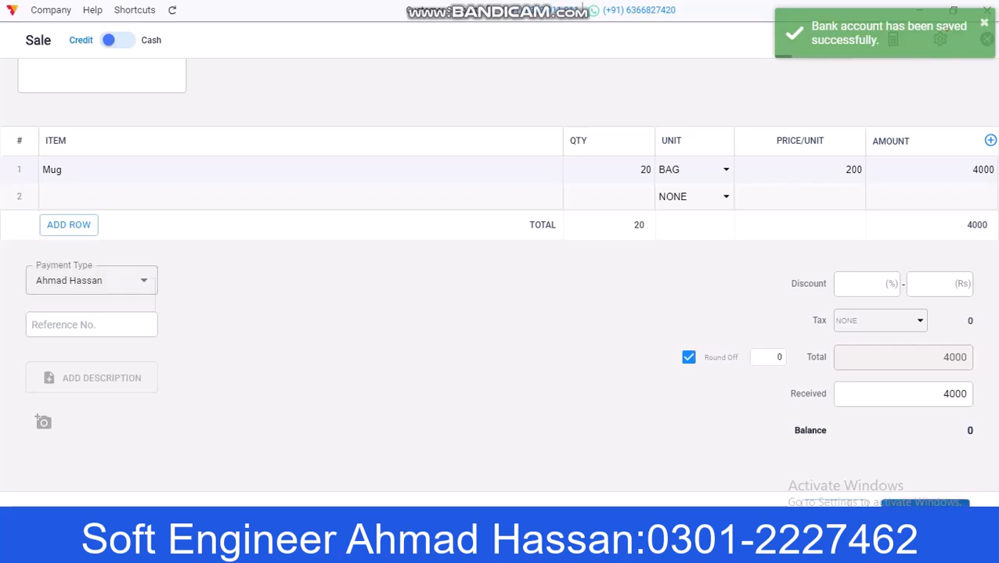
Step: Save the sale, preview GST Themes 2–6 and Double Divine, and settle on Theme 2
click(924, 503)
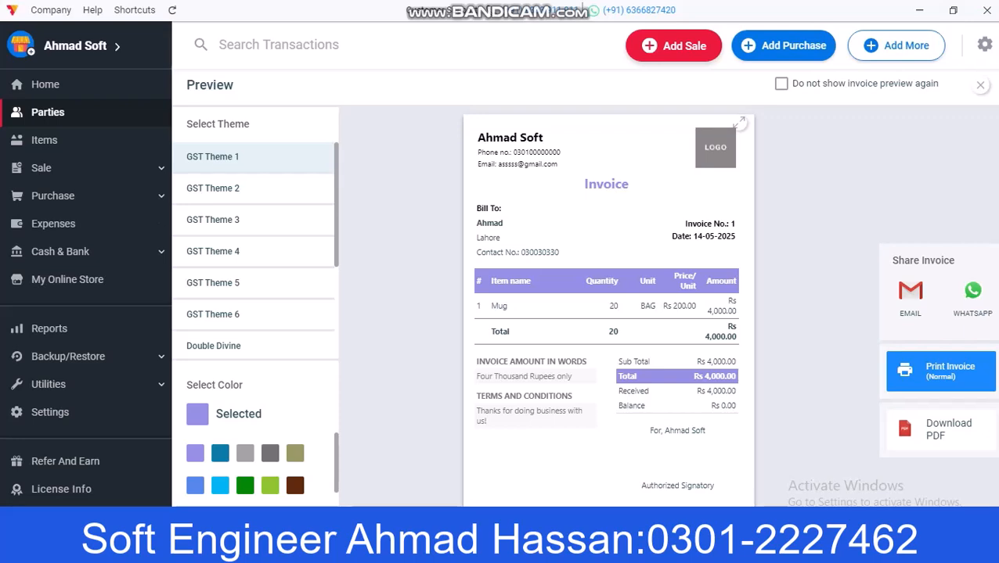
click(213, 189)
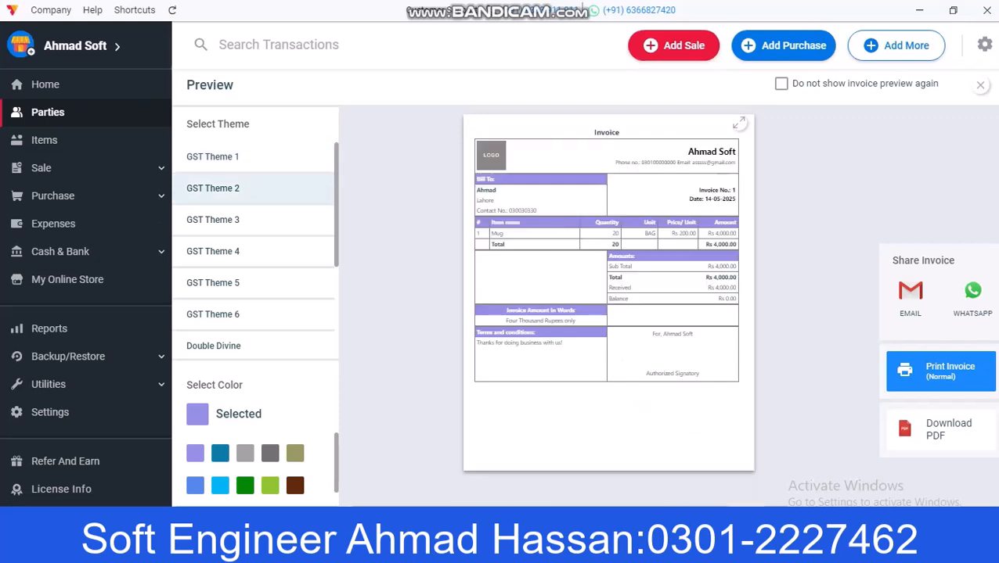
click(213, 220)
click(213, 251)
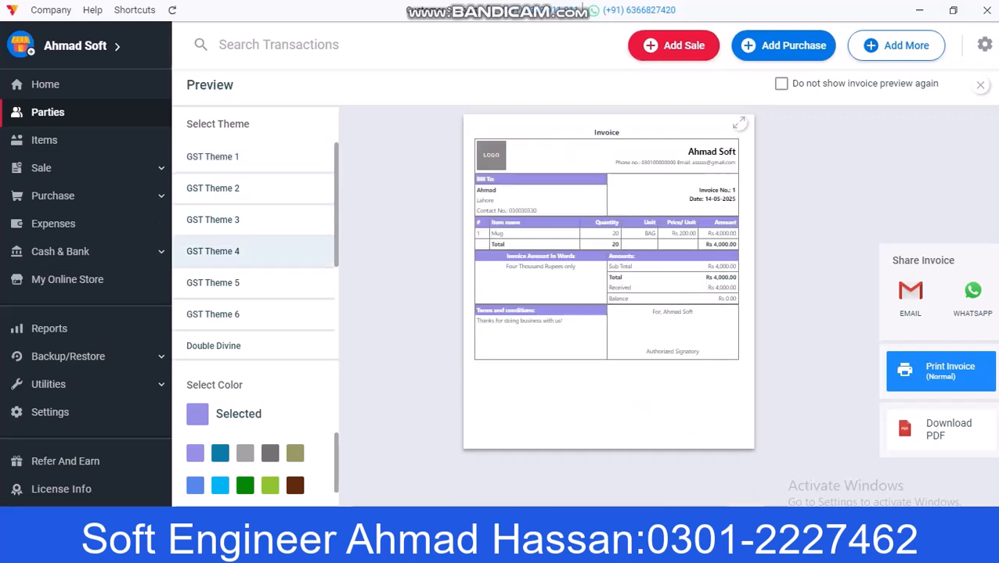
click(213, 283)
click(213, 315)
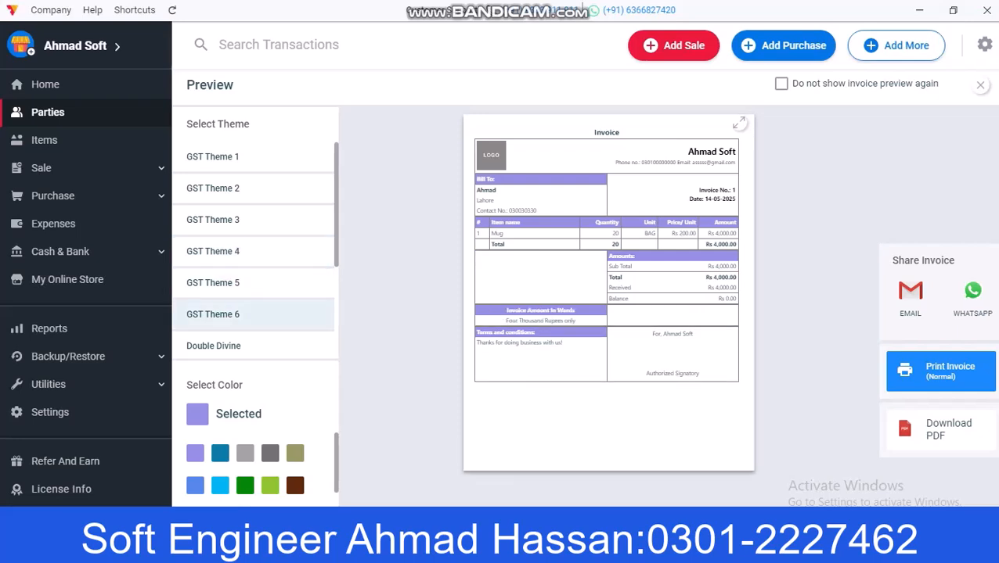
click(214, 345)
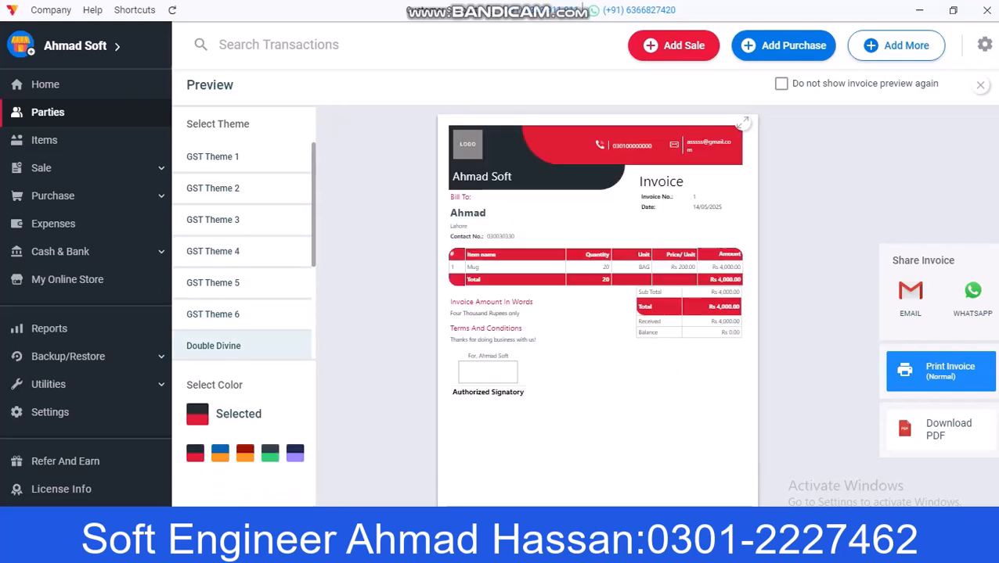
scroll(242, 251, down, 3)
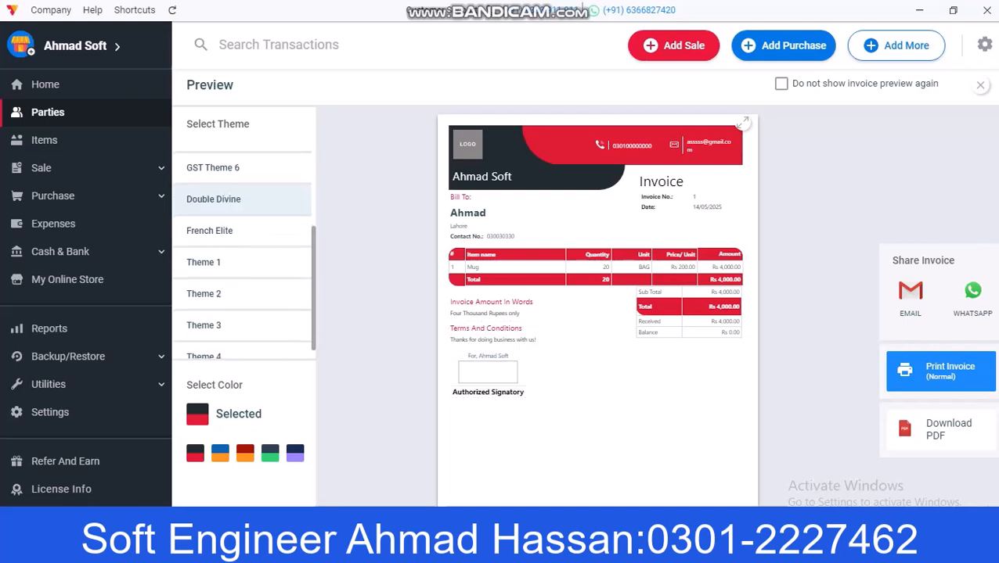
scroll(242, 250, down, 1)
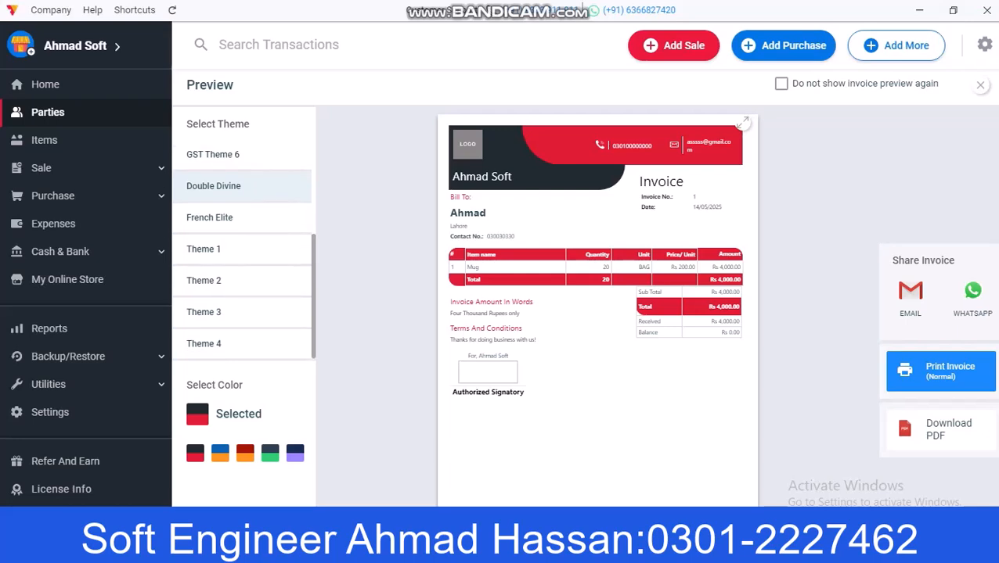
click(205, 281)
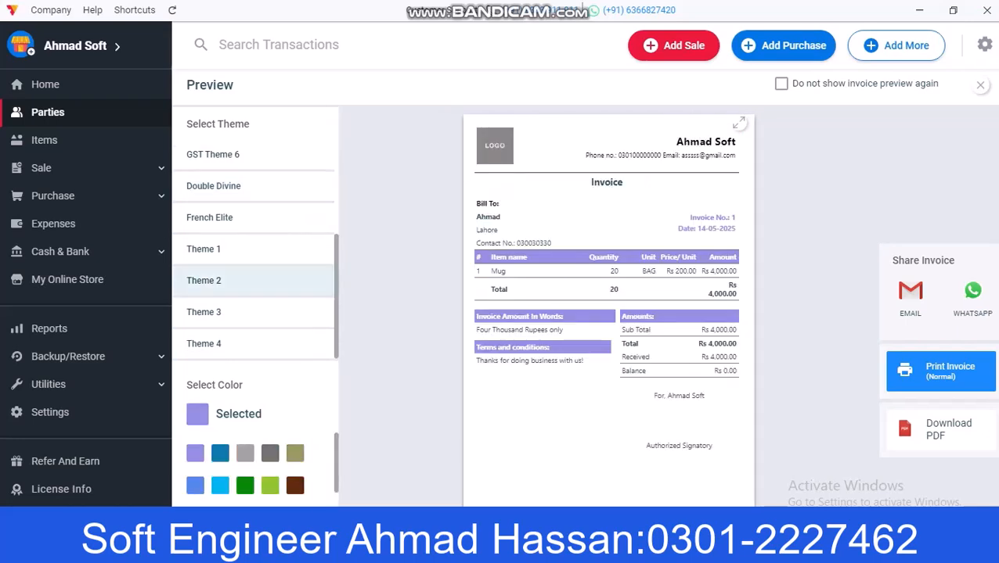
Step: Close the invoice preview, return to Home and expand the Purchase menu
click(979, 85)
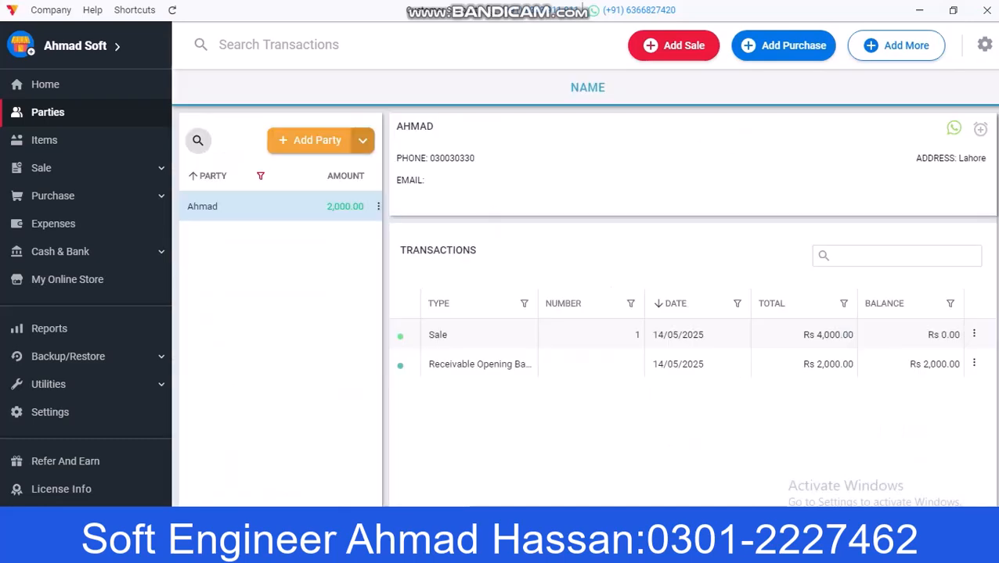
click(156, 85)
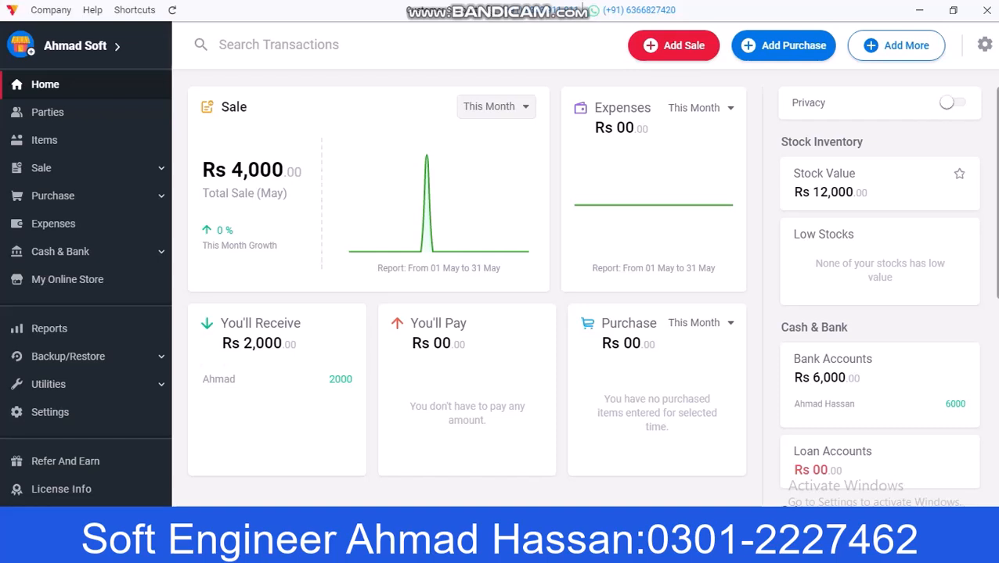
click(53, 196)
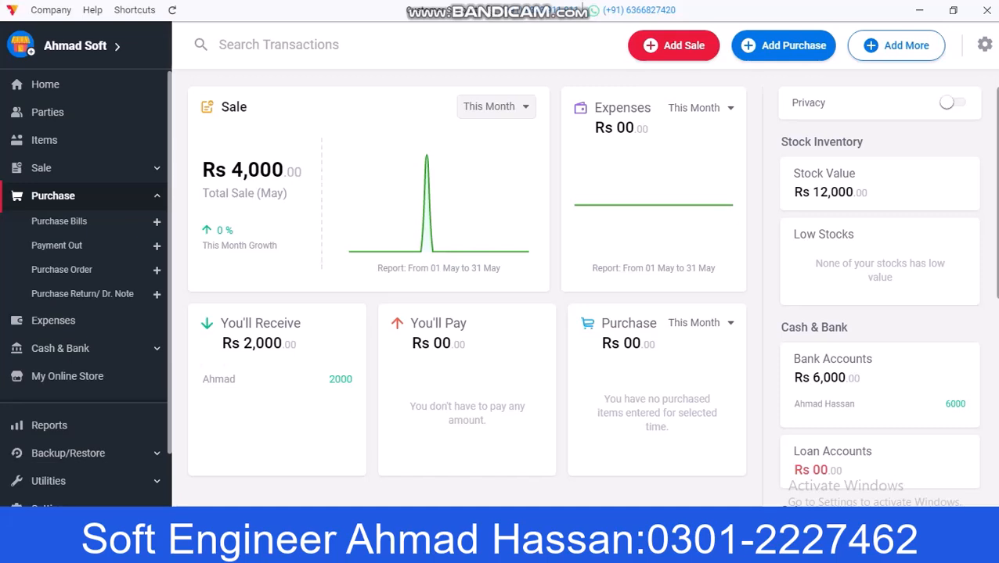
Step: Start a new payment-out paid from the new bank account
click(57, 246)
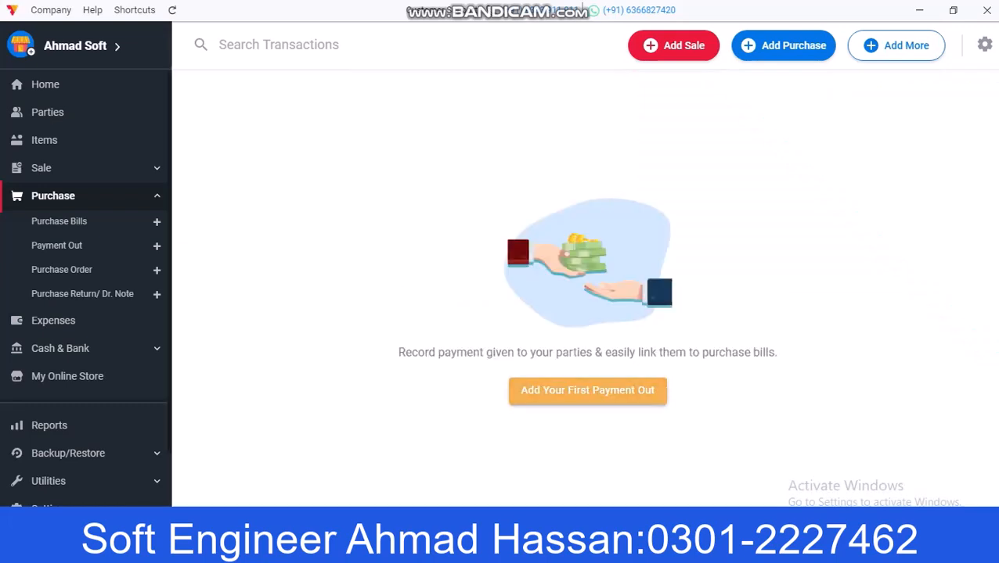
click(587, 390)
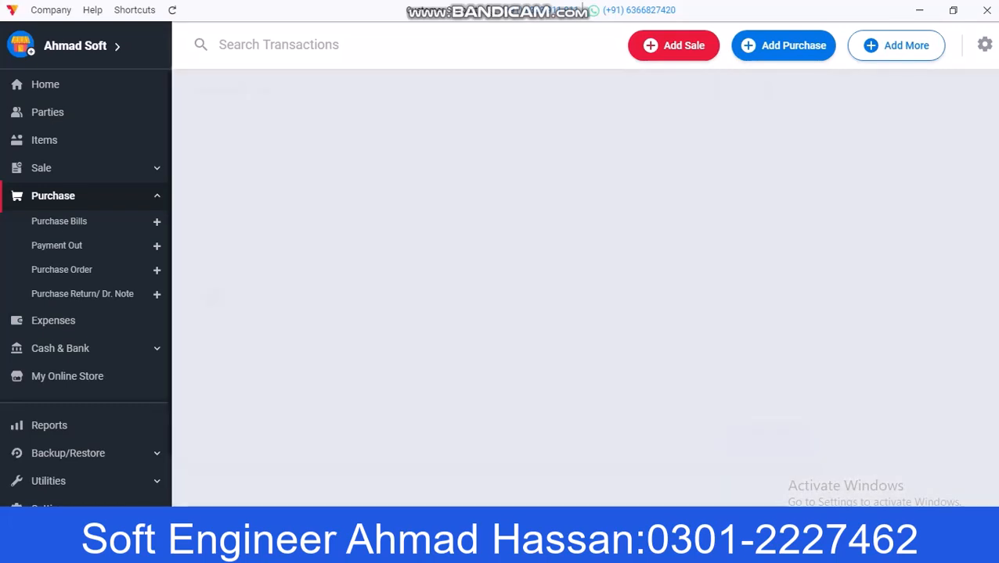
click(280, 188)
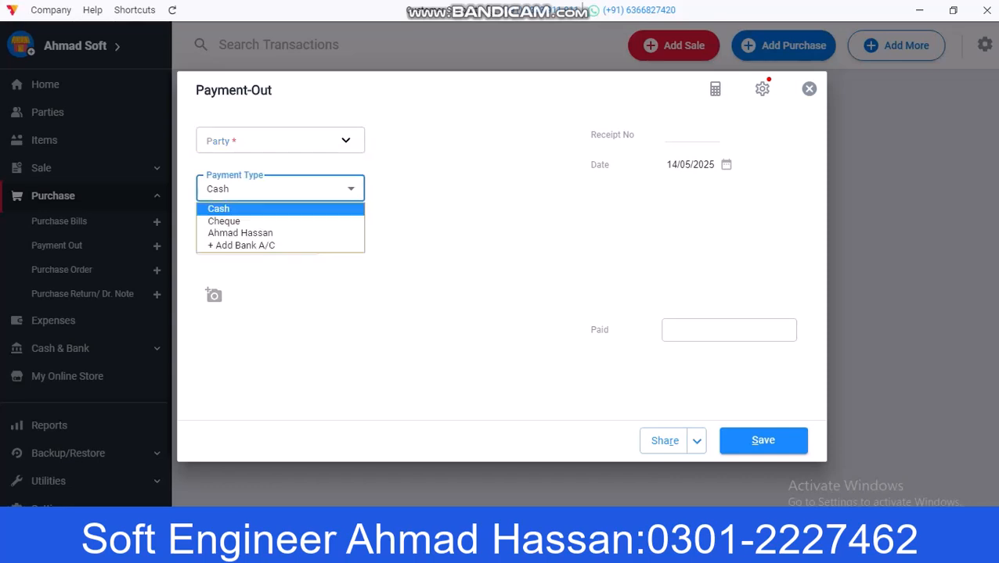
key(Up)
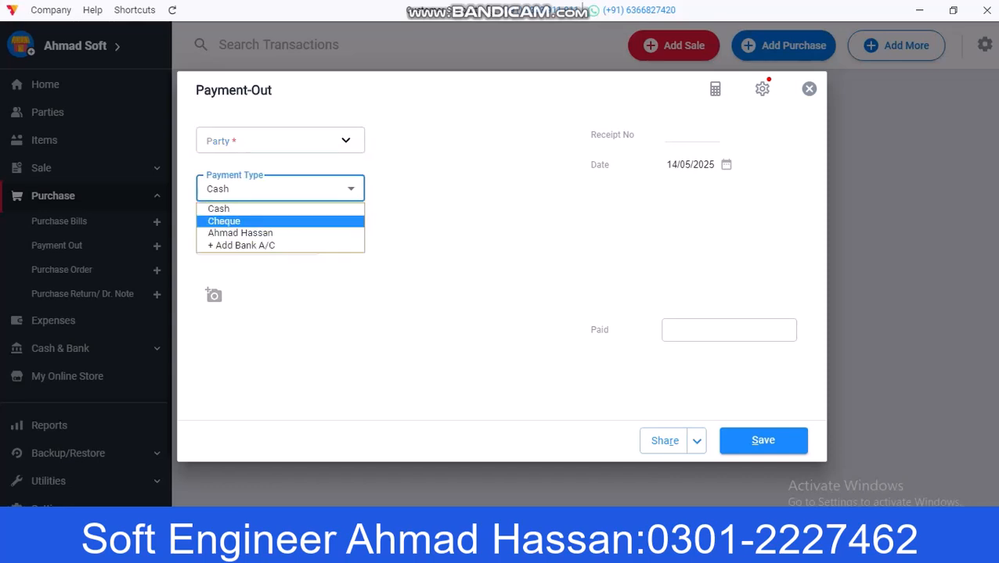
key(Down)
key(Return)
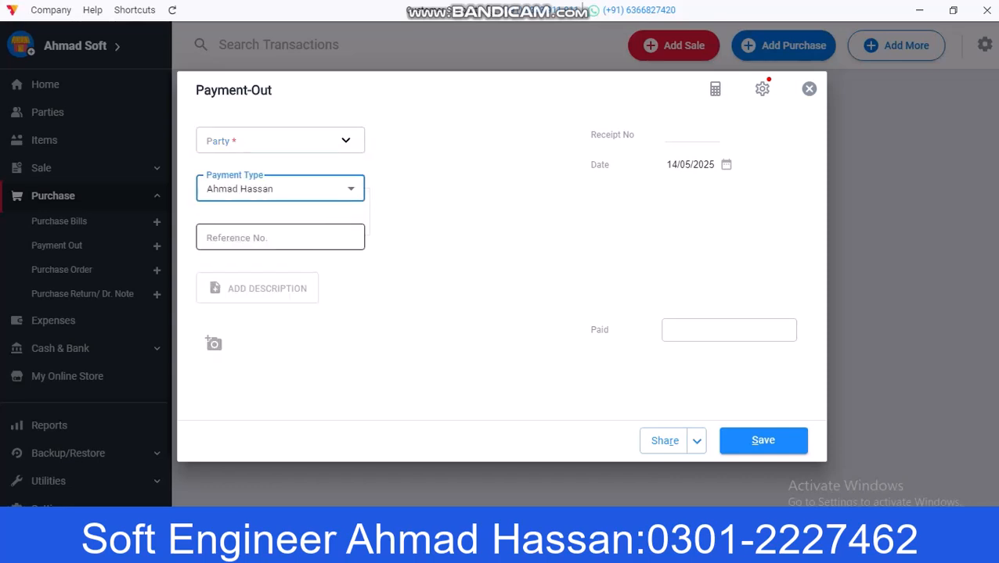
Step: Add party Soft Solution, select it as payee and enter 2000 paid
click(280, 141)
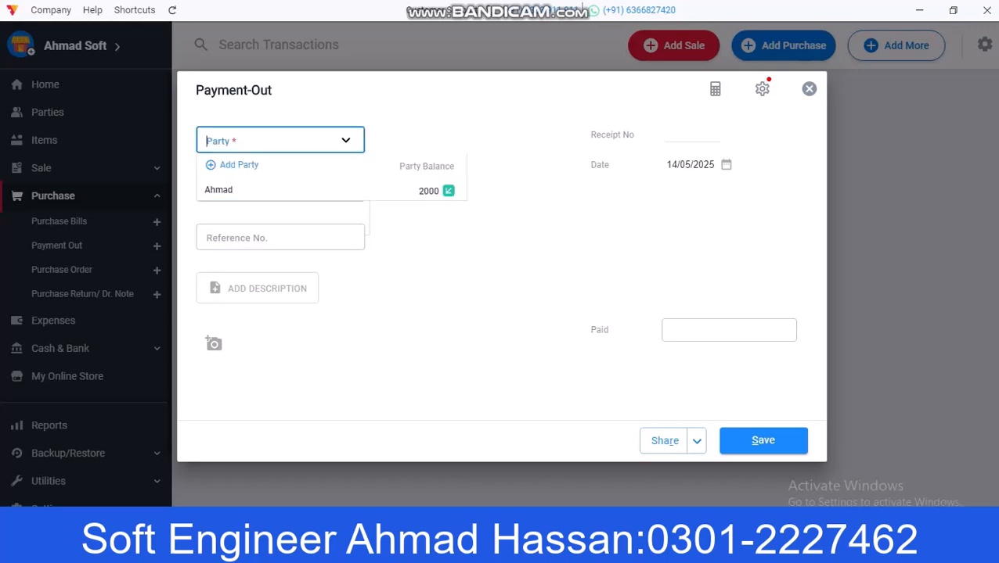
click(239, 166)
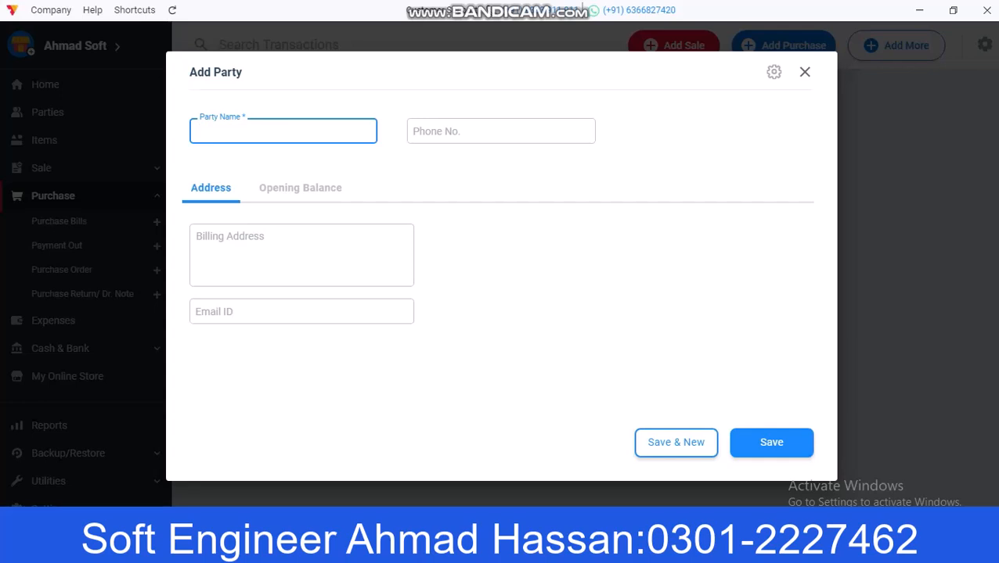
text(Soft Solution)
click(764, 443)
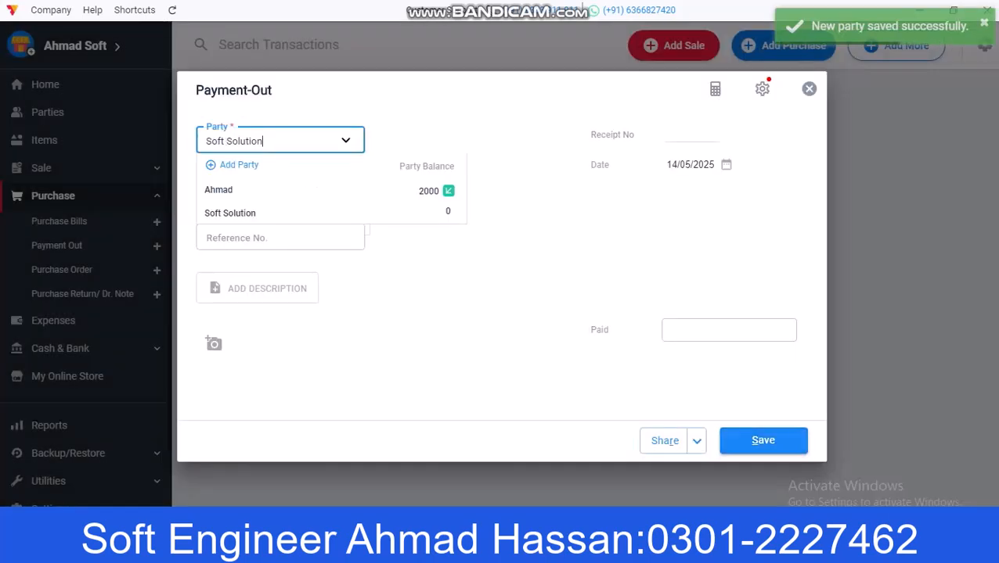
click(728, 330)
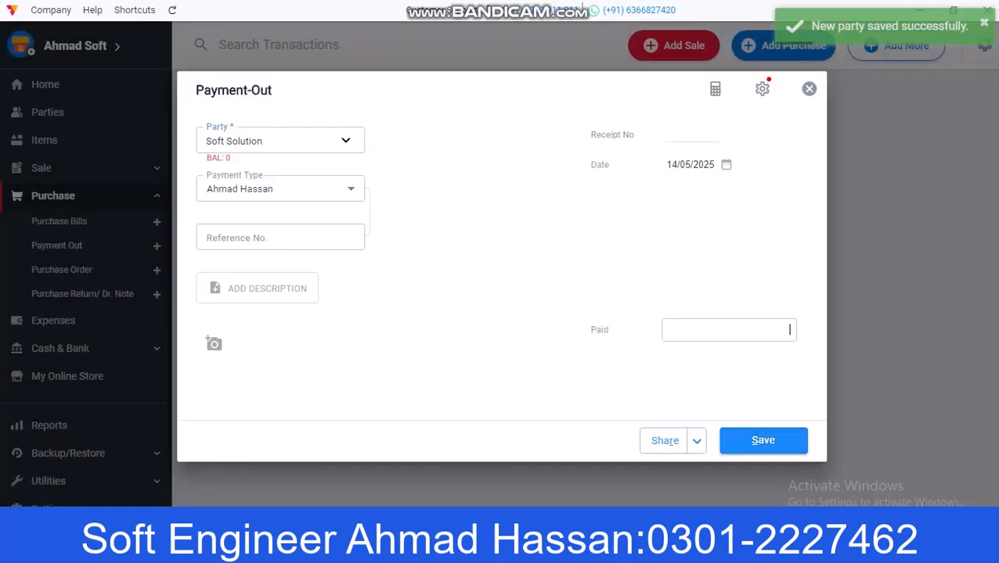
text(2000)
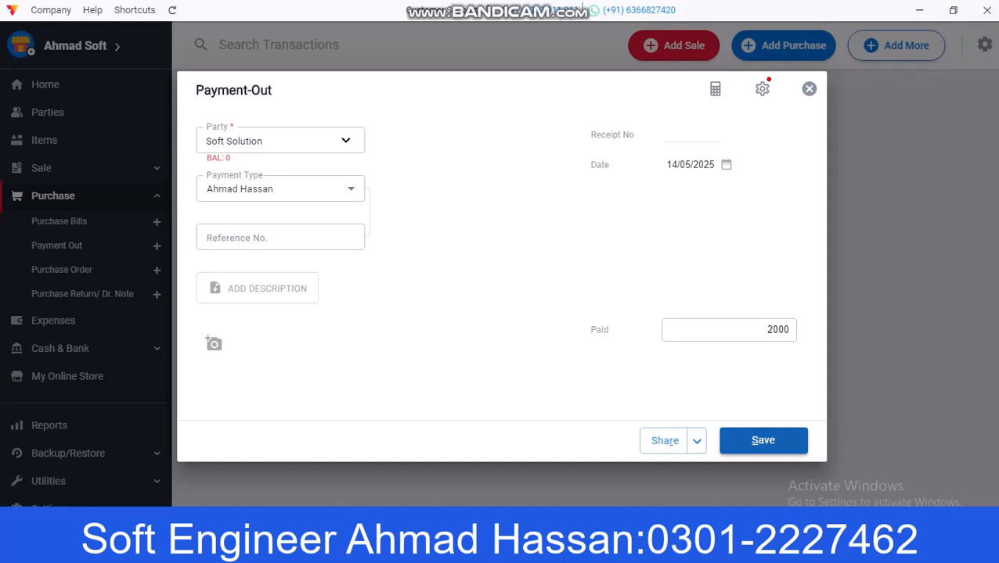
Step: Save the payment-out, check the Rs 4,000 bank balance on the dashboard, then go to Purchase Orders
click(763, 440)
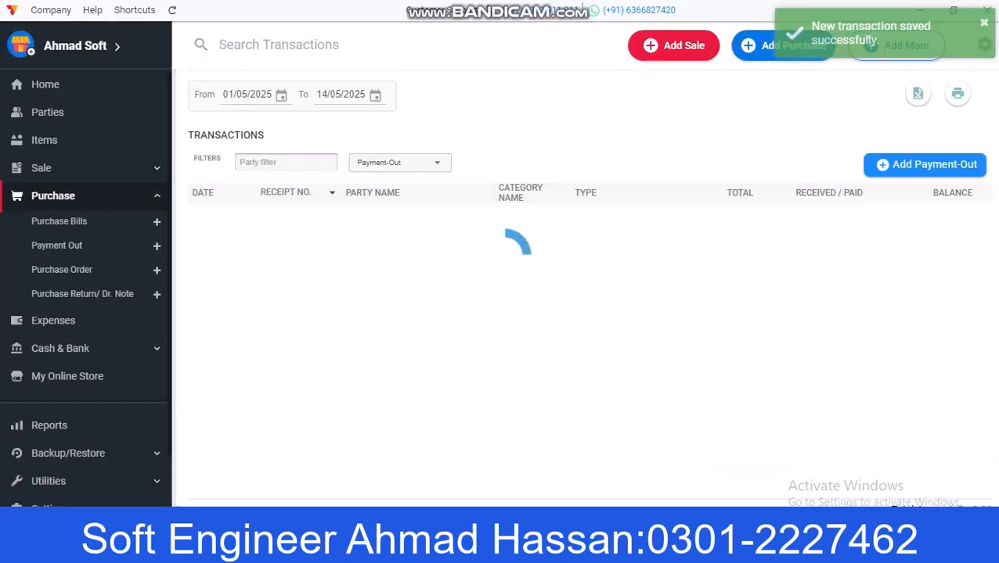
click(45, 85)
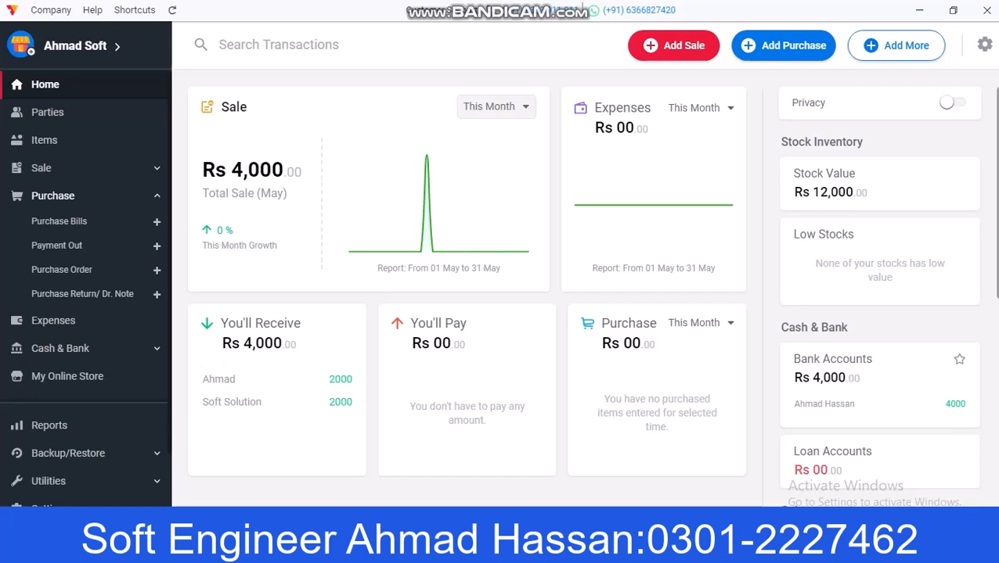
drag(812, 378, 860, 378)
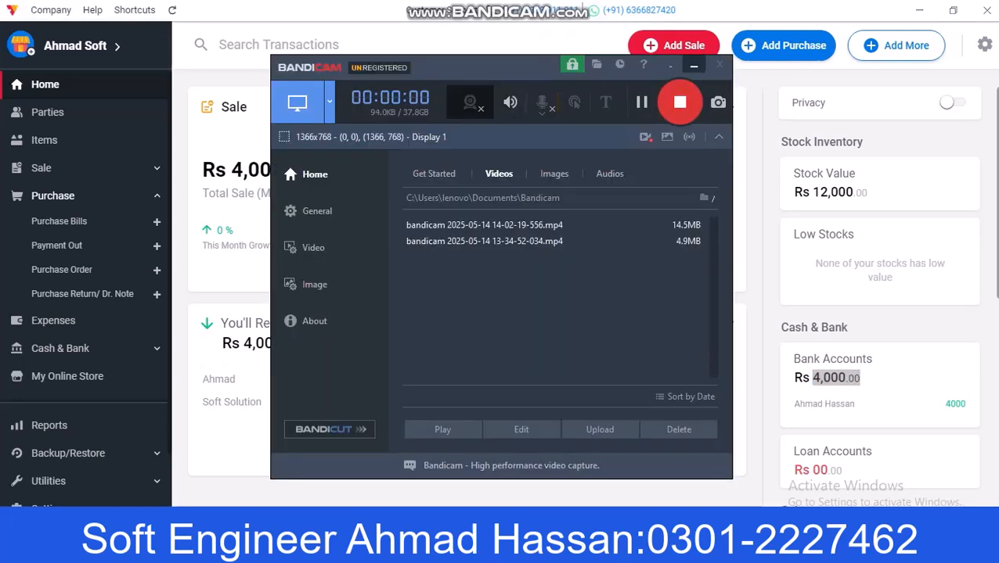
click(693, 65)
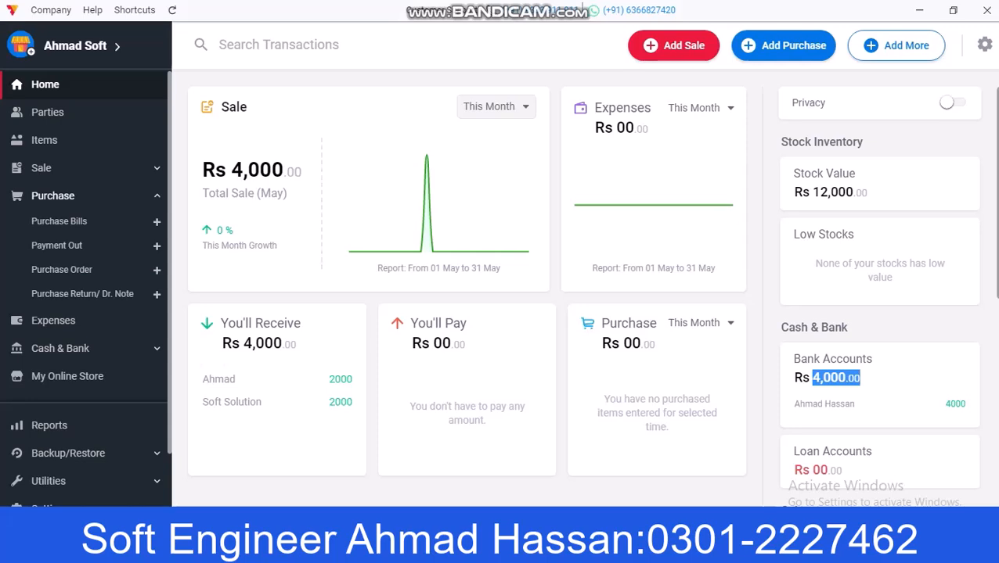
click(62, 270)
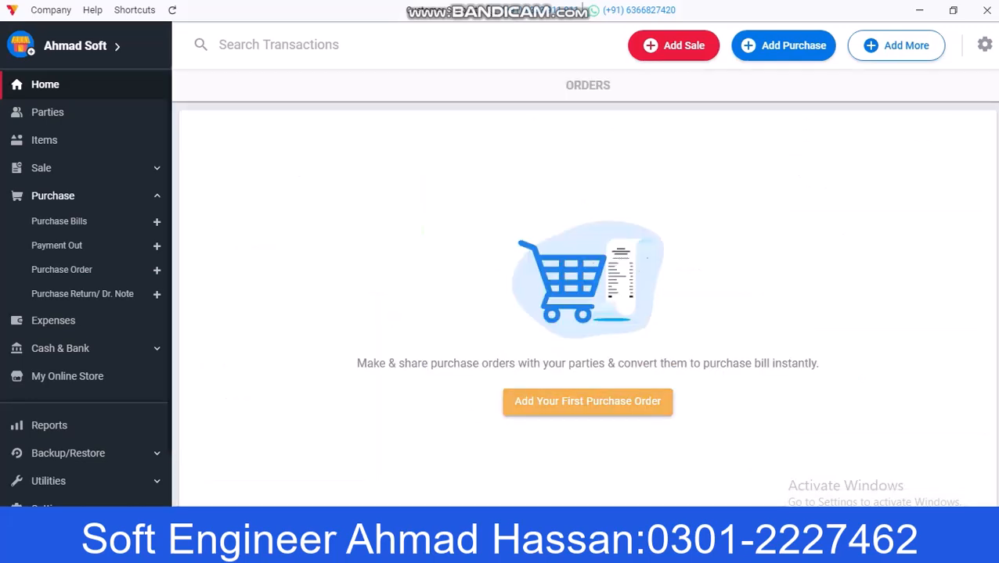
Step: Start a new purchase order and create a new party named 'Zaki Point Lahore'
click(590, 403)
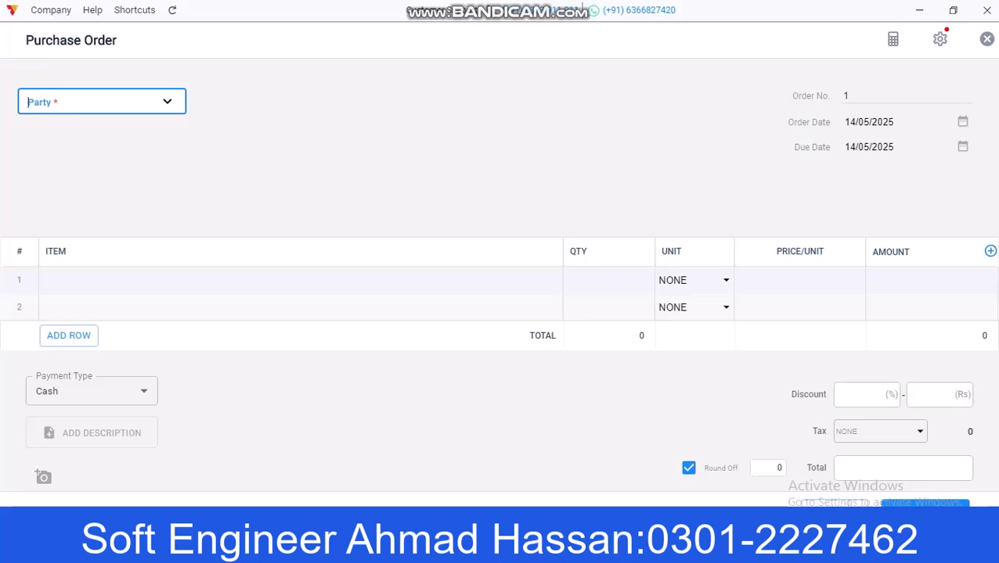
click(102, 102)
click(60, 126)
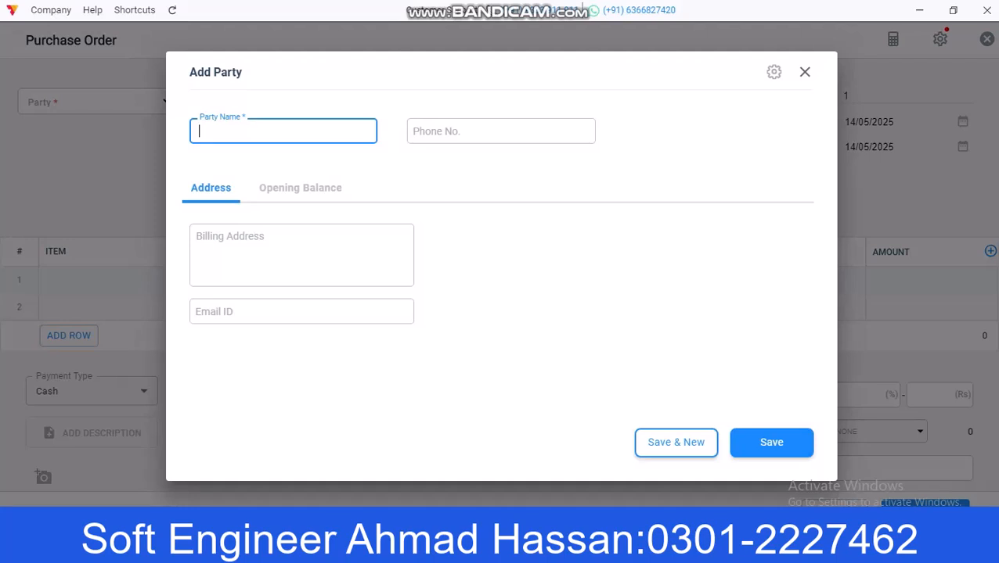
text(Zaki C)
key(BackSpace)
text(Point Kah)
key(BackSpace)
key(BackSpace)
key(BackSpace)
text(Lahore)
Step: Give the party a 1000 To Pay opening balance and save it without a phone number
click(500, 131)
text(22)
click(299, 188)
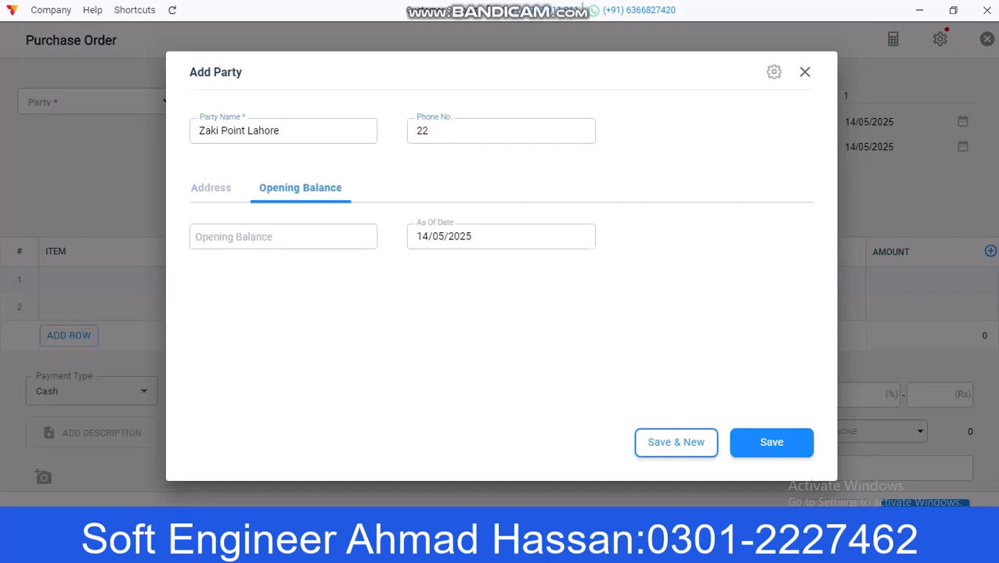
click(284, 236)
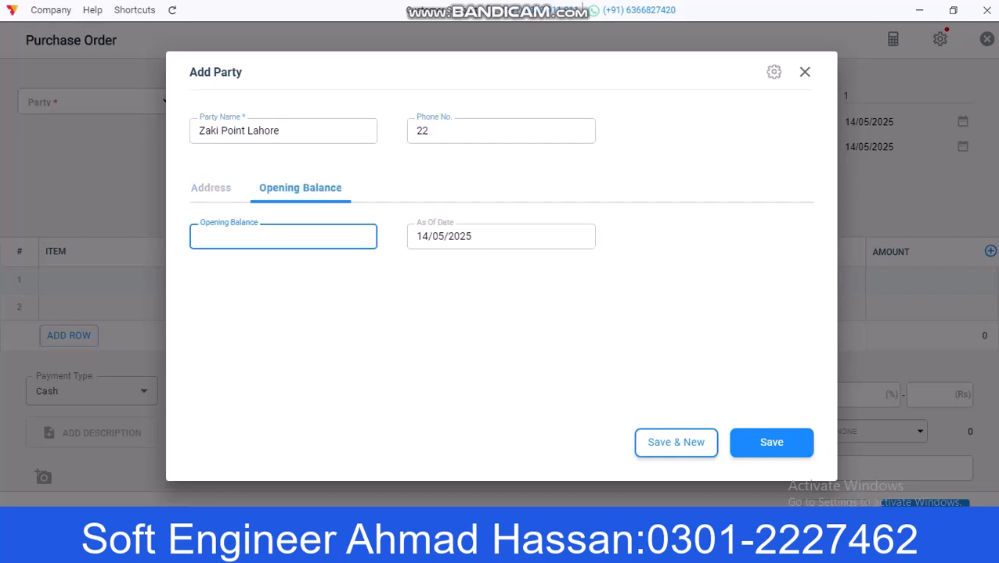
text(1000)
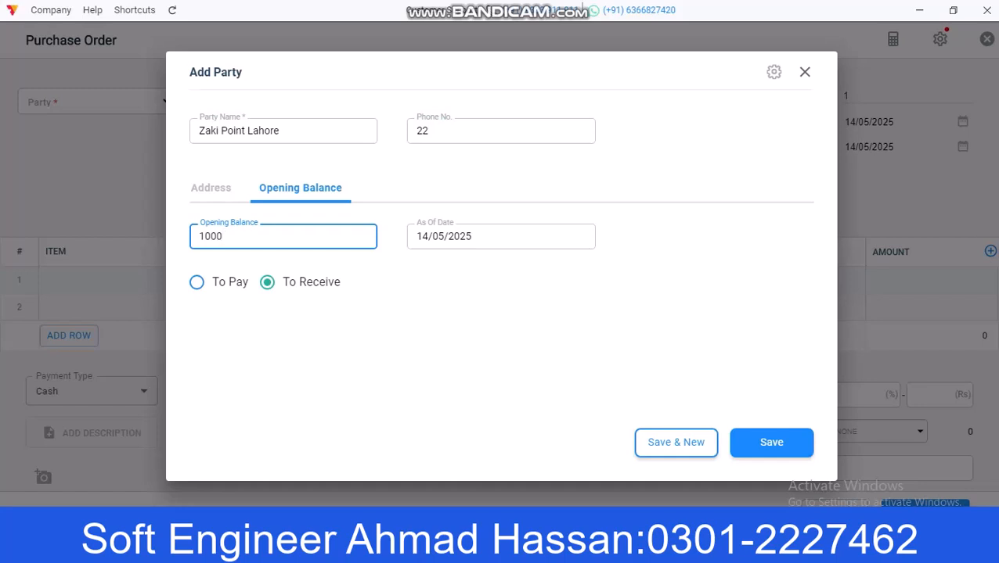
click(196, 282)
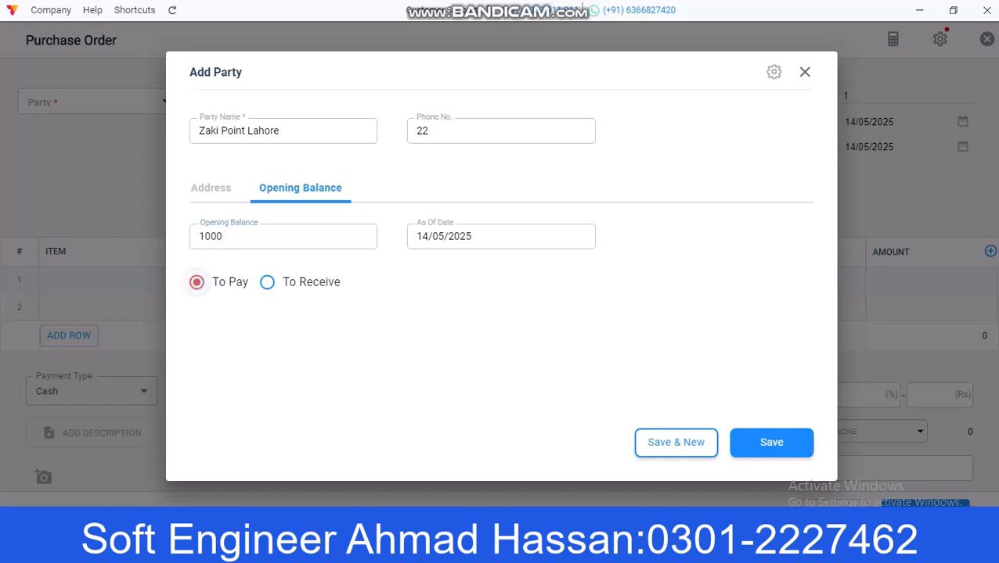
click(770, 442)
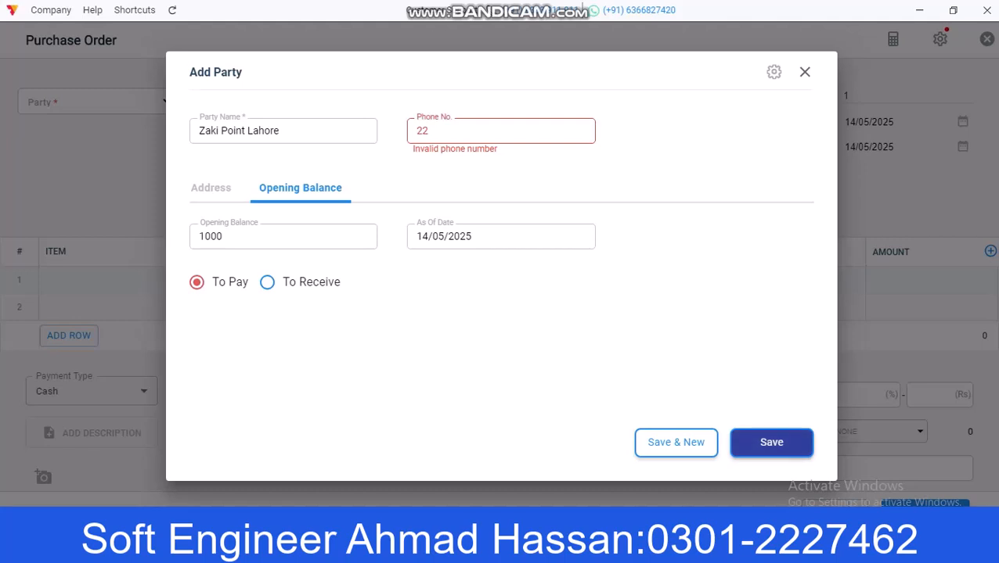
key(BackSpace)
click(771, 442)
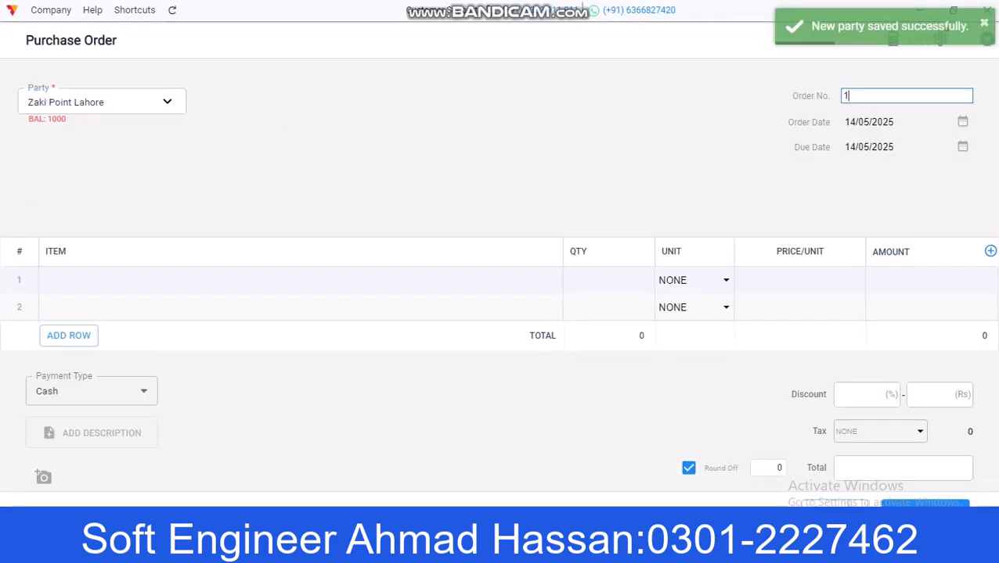
Step: Add 100 Mugs at 150 each (total 15000), keep Cash payment, and save the order
click(235, 281)
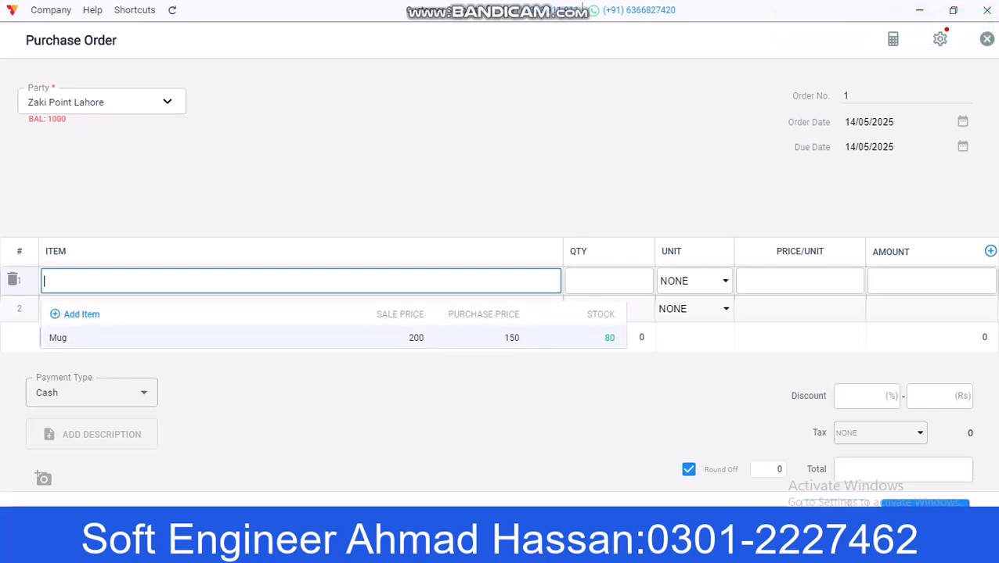
click(235, 338)
key(Tab)
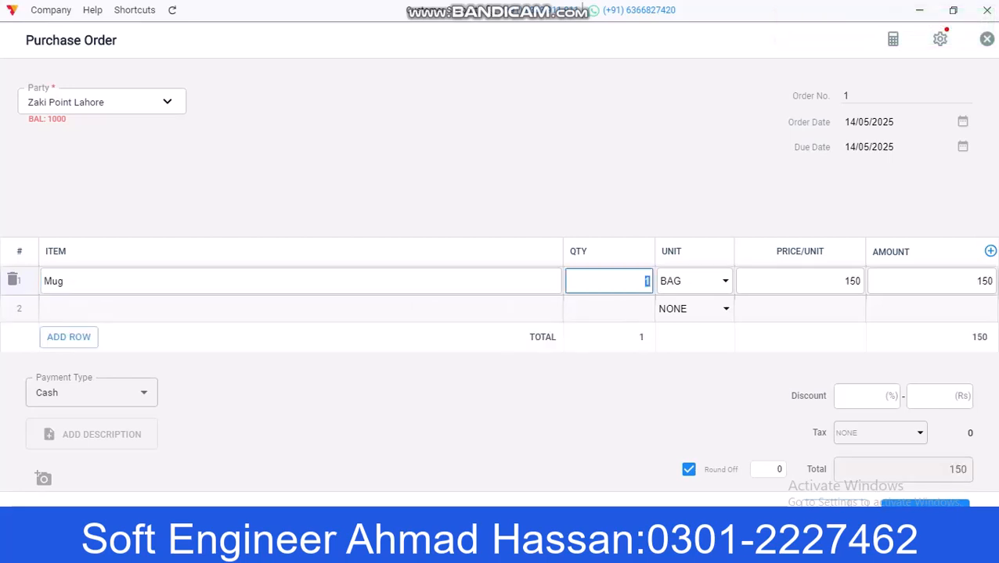
text(100)
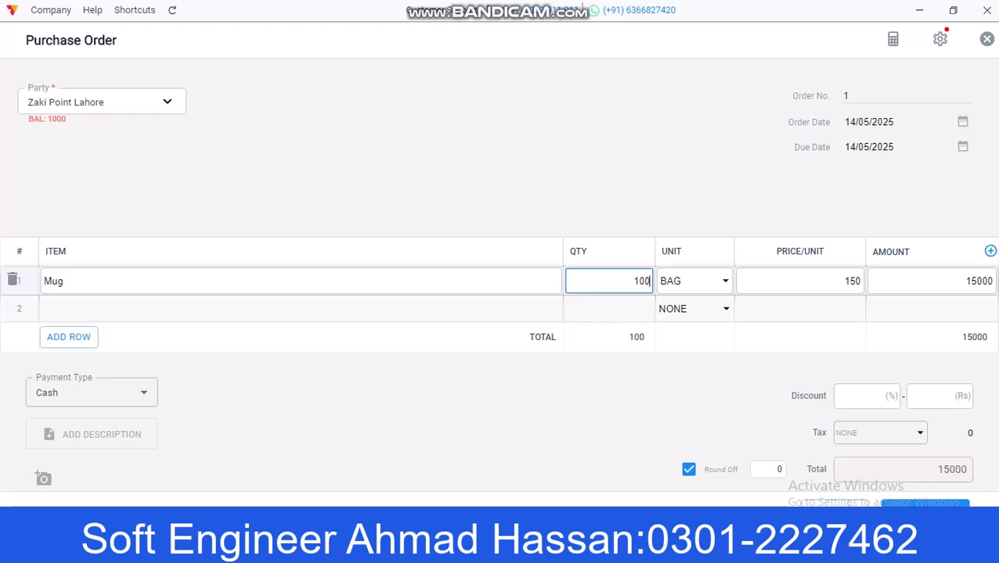
click(300, 309)
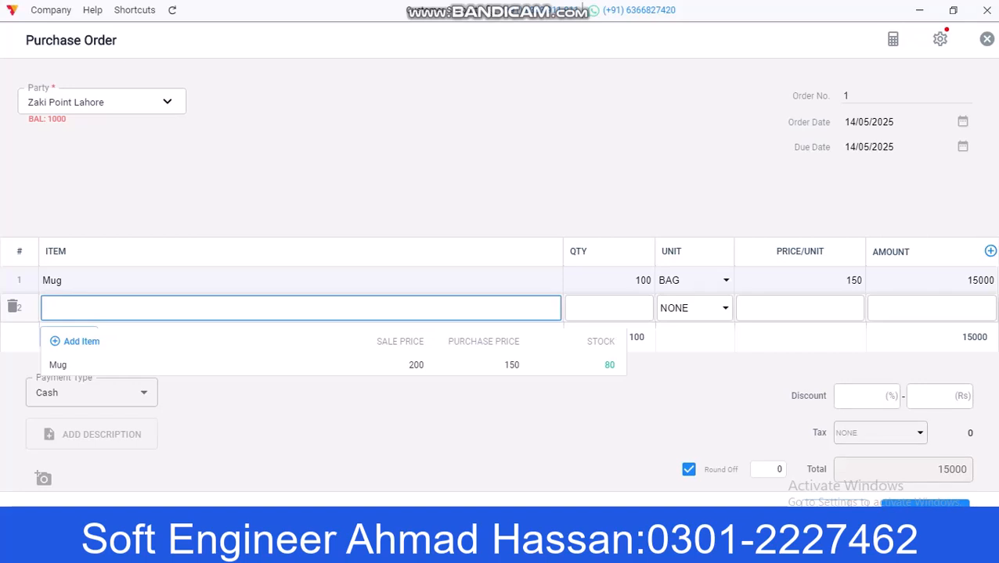
click(924, 504)
click(92, 391)
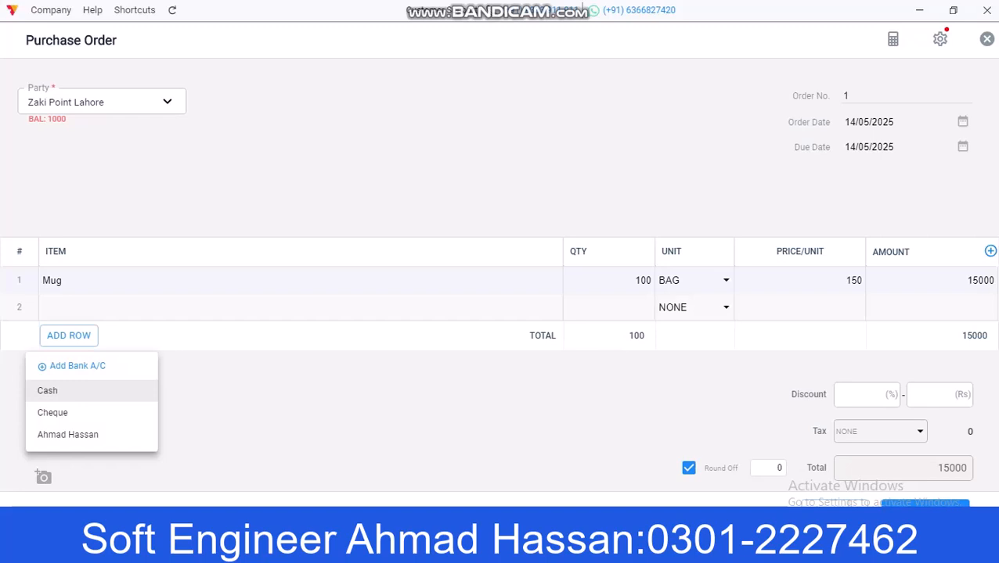
click(102, 390)
click(924, 505)
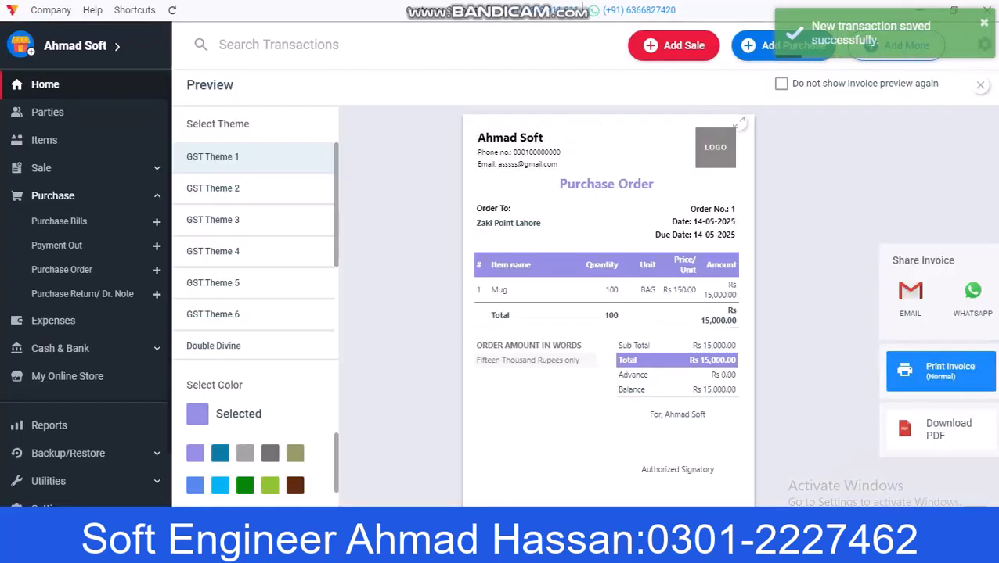
Step: Preview the purchase order in GST Themes 2, 3 and 4, then close the preview
click(213, 188)
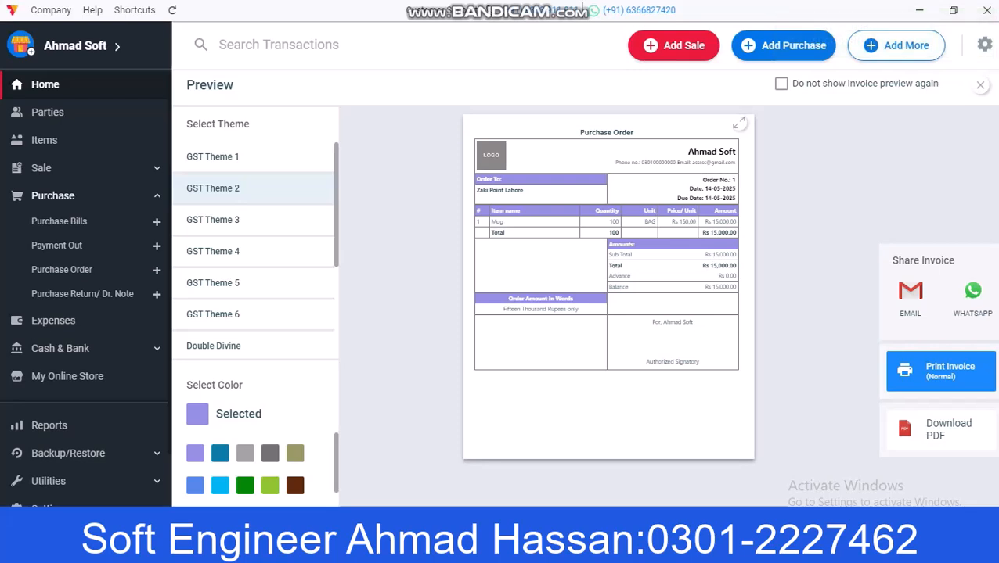
click(213, 220)
click(213, 251)
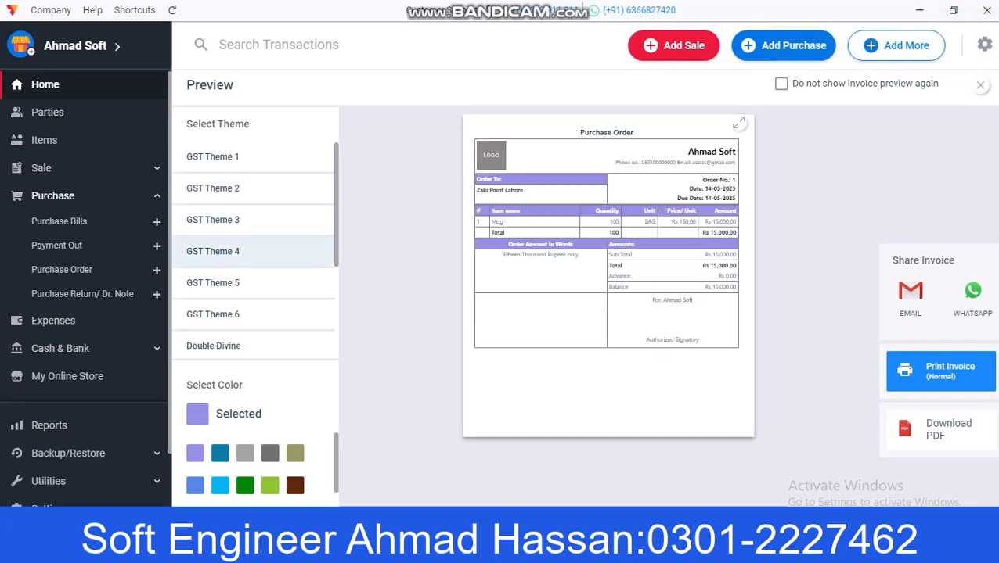
click(980, 84)
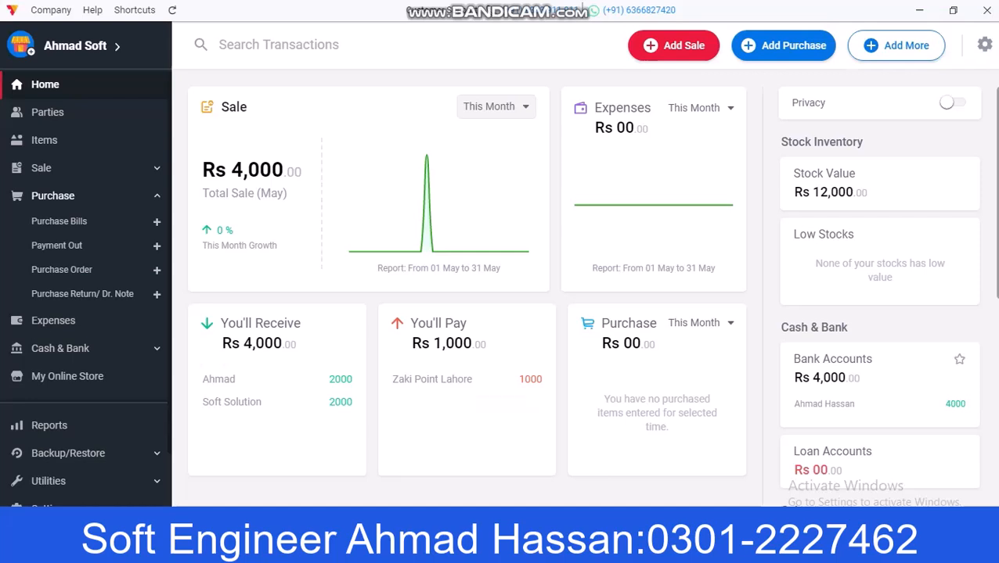
Step: Expand the Sales and Purchase sidebar sections and go to the Expenses page
scroll(879, 368, down, 2)
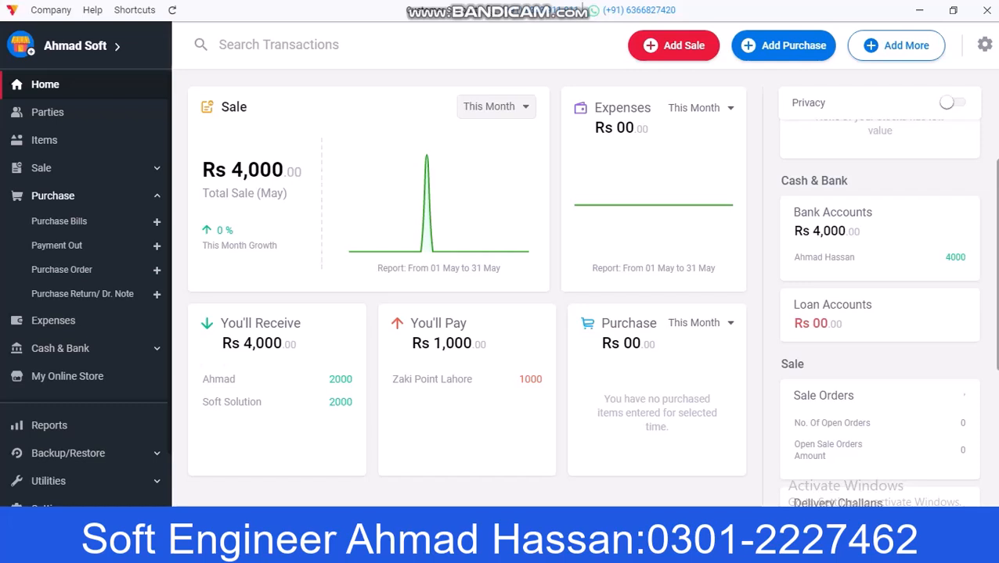
scroll(880, 313, up, 2)
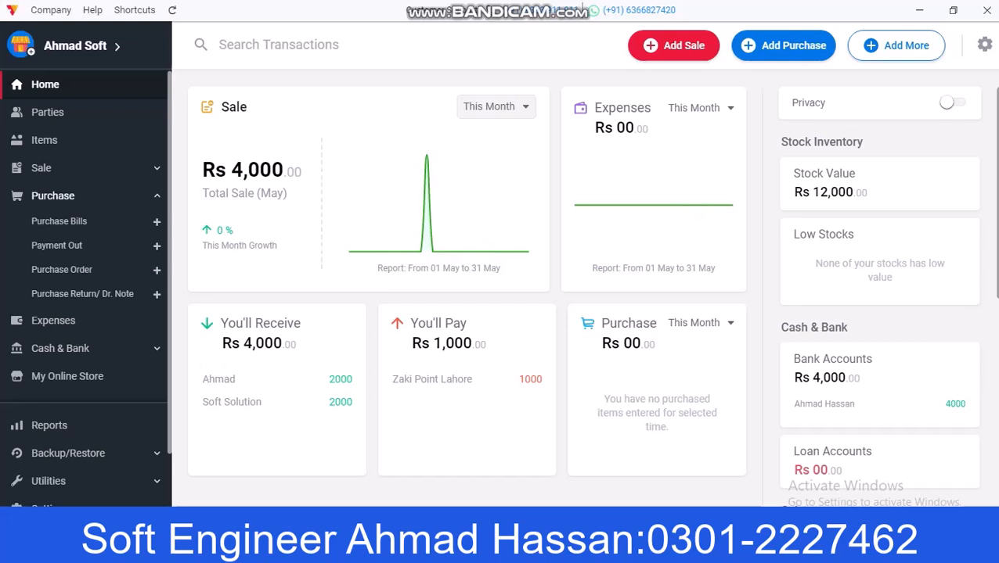
click(79, 169)
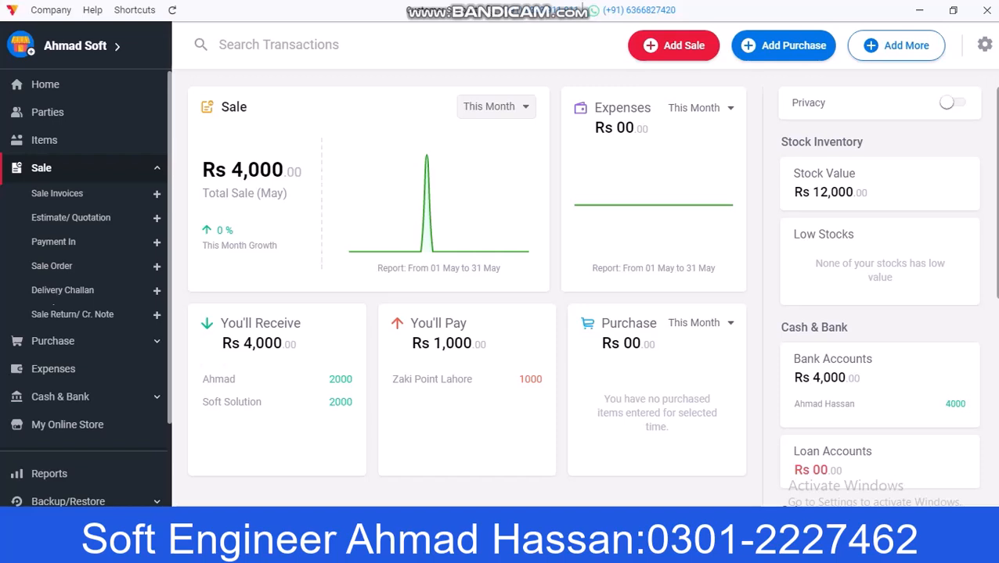
click(53, 341)
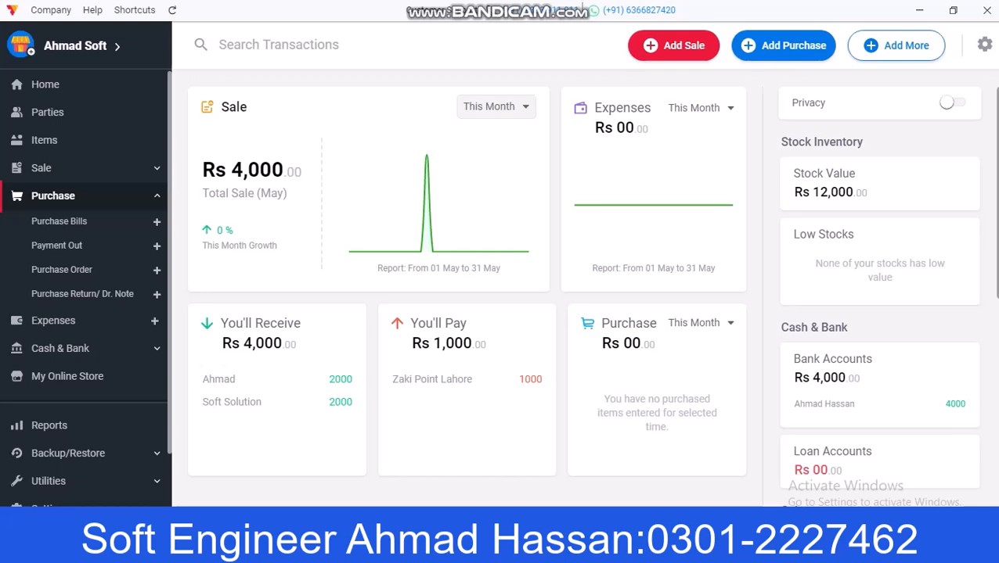
click(56, 321)
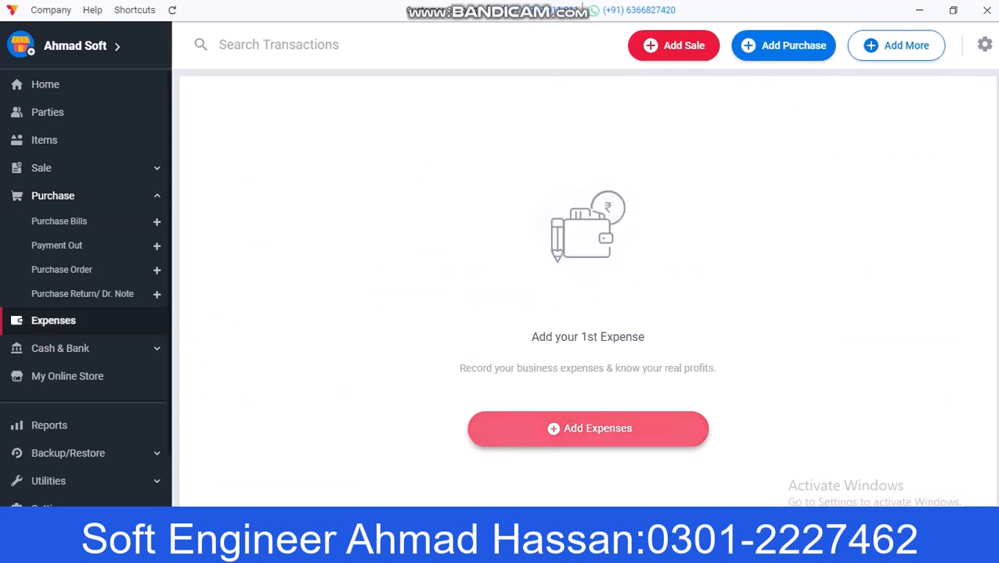
Step: Start a new expense and create a 'Food' expense category of type Direct Expense
click(588, 429)
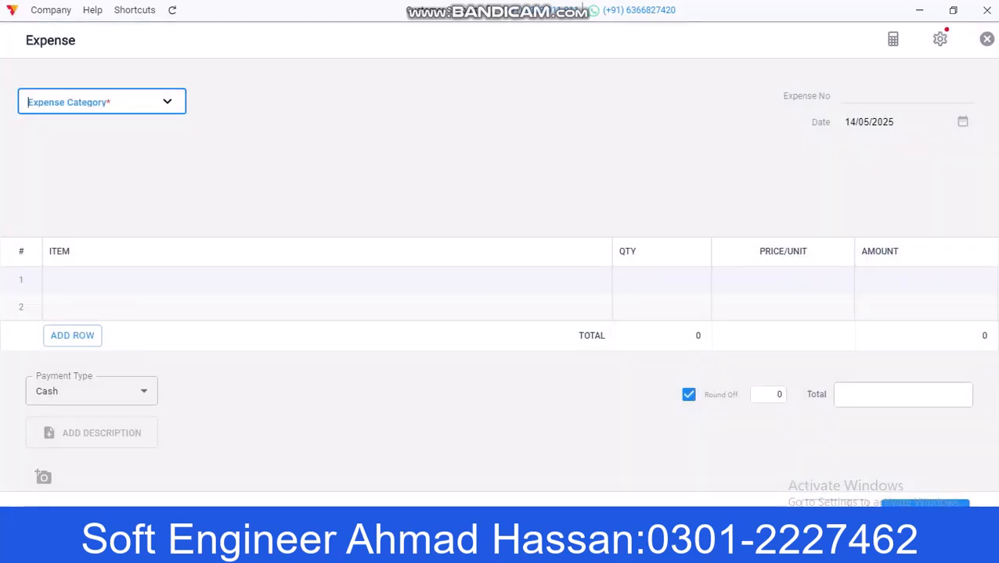
click(167, 102)
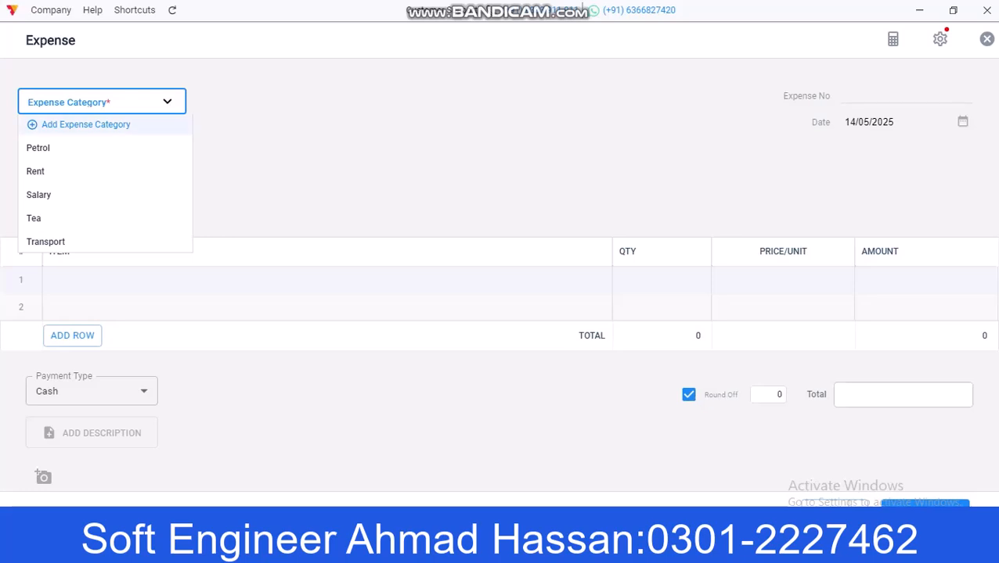
key(Return)
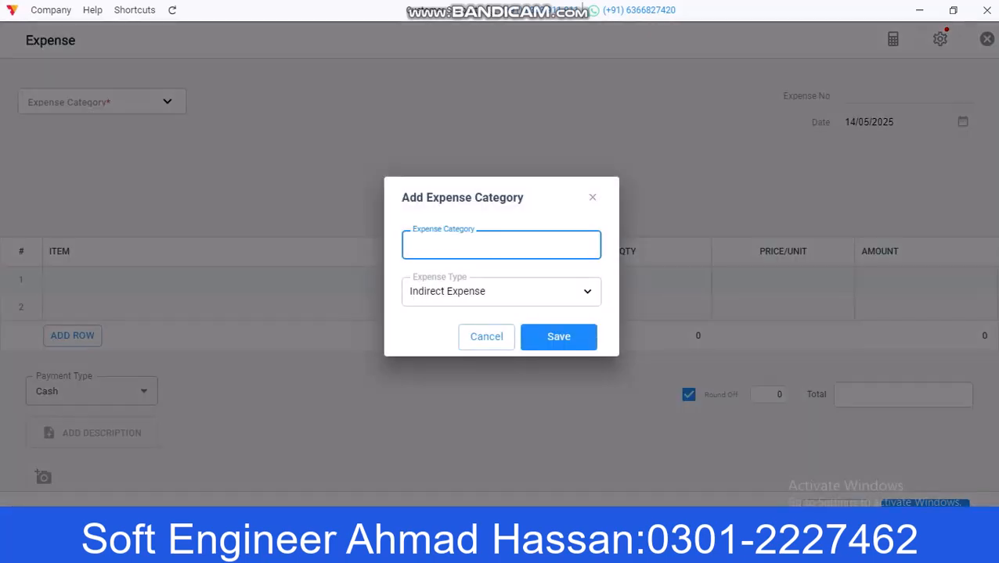
text(Food)
click(501, 292)
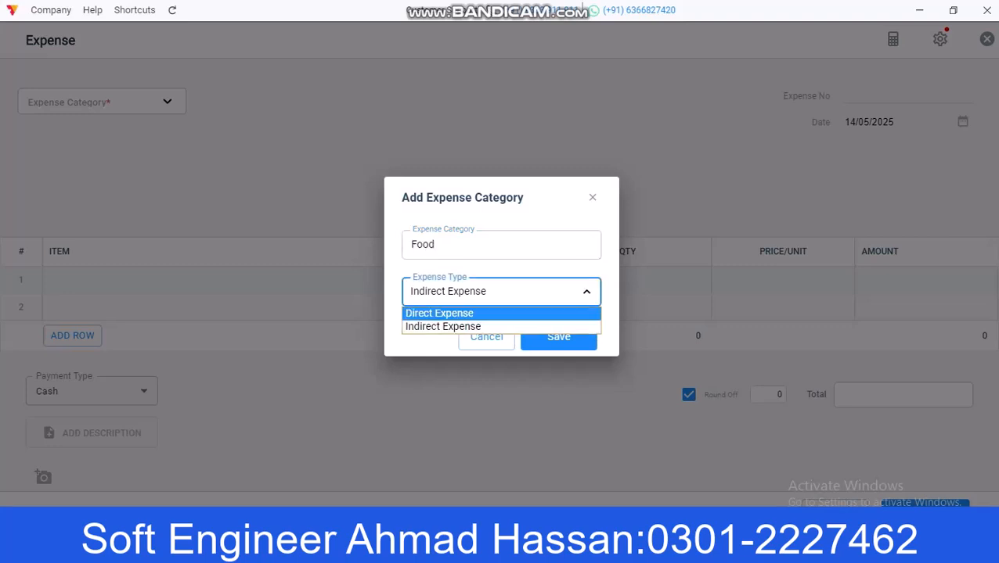
click(469, 314)
click(569, 337)
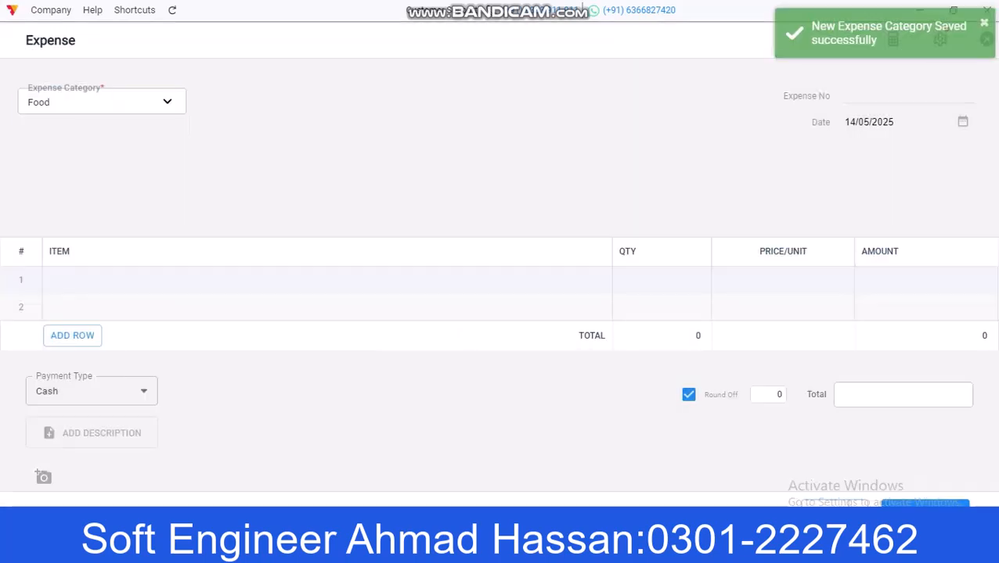
click(102, 102)
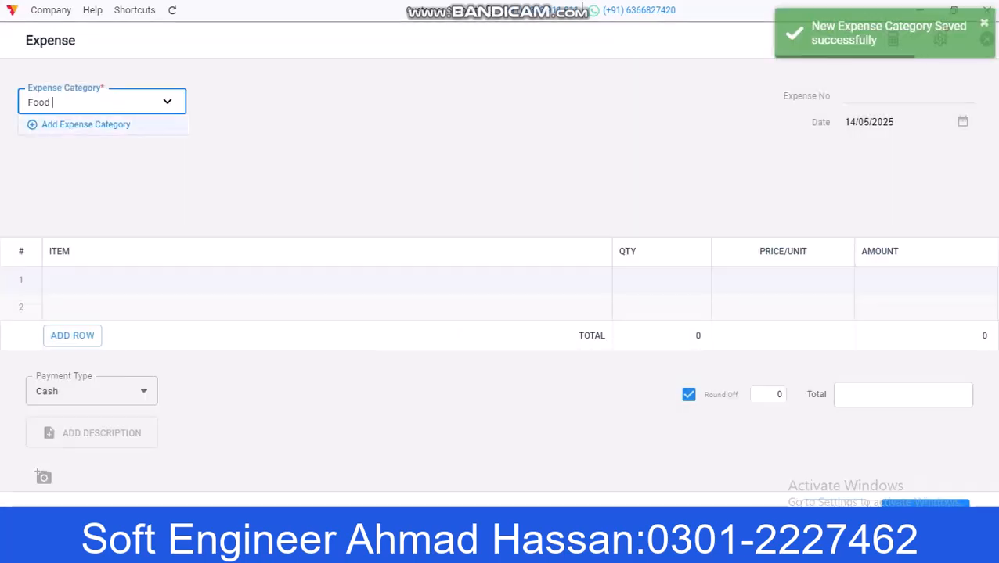
click(156, 181)
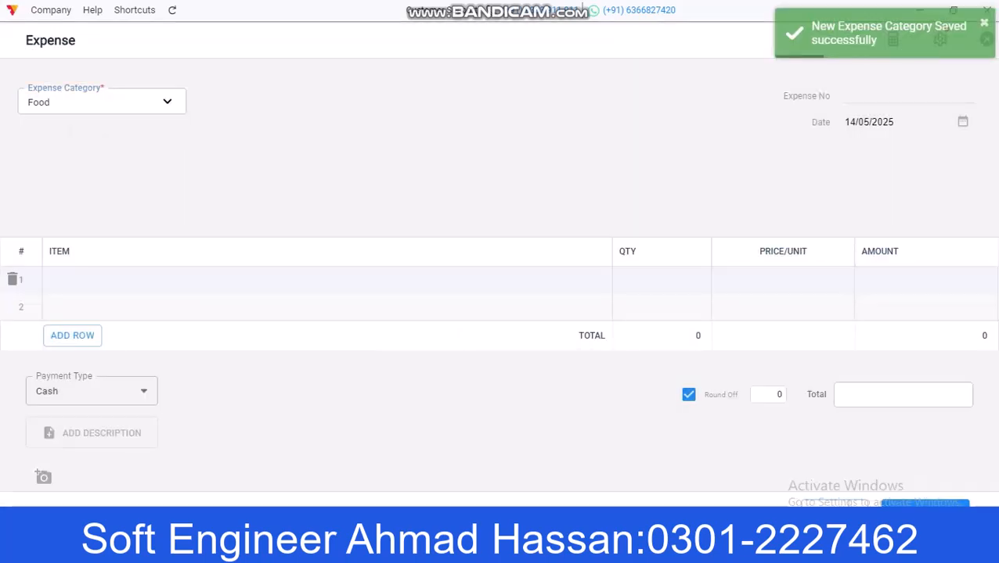
click(133, 280)
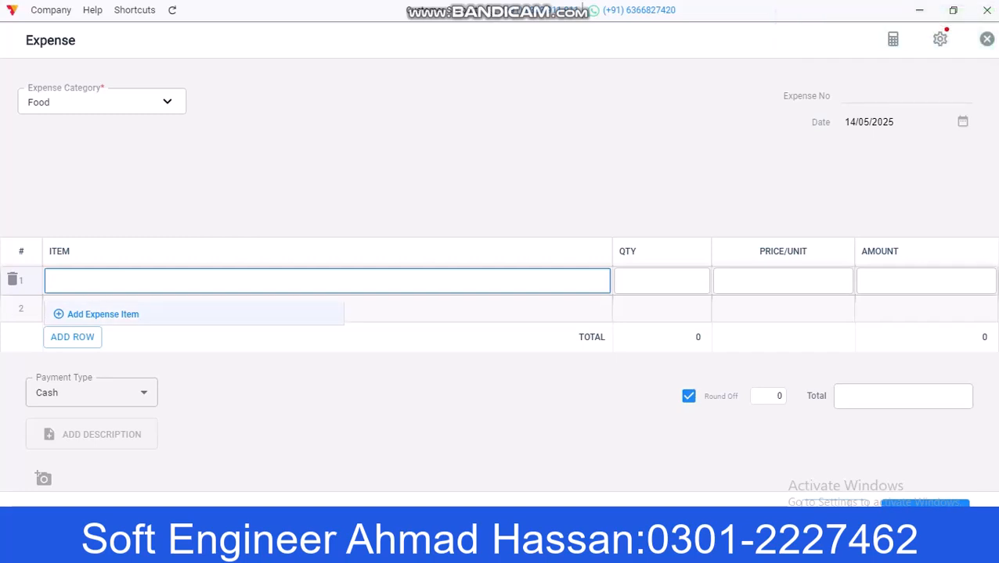
Step: Add expense item 'Eating' priced 250 and save the cash Food expense
click(102, 314)
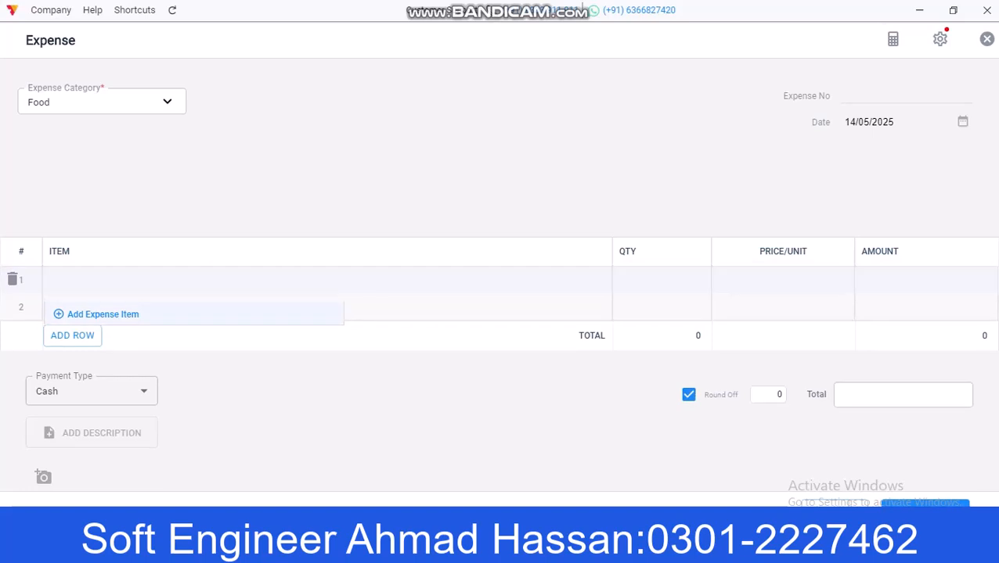
text(Eating)
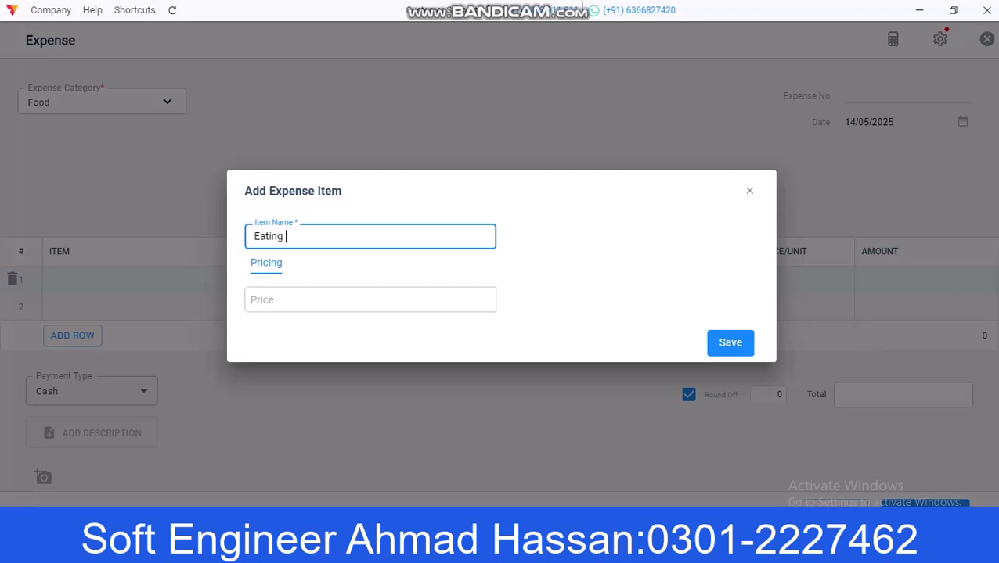
click(370, 300)
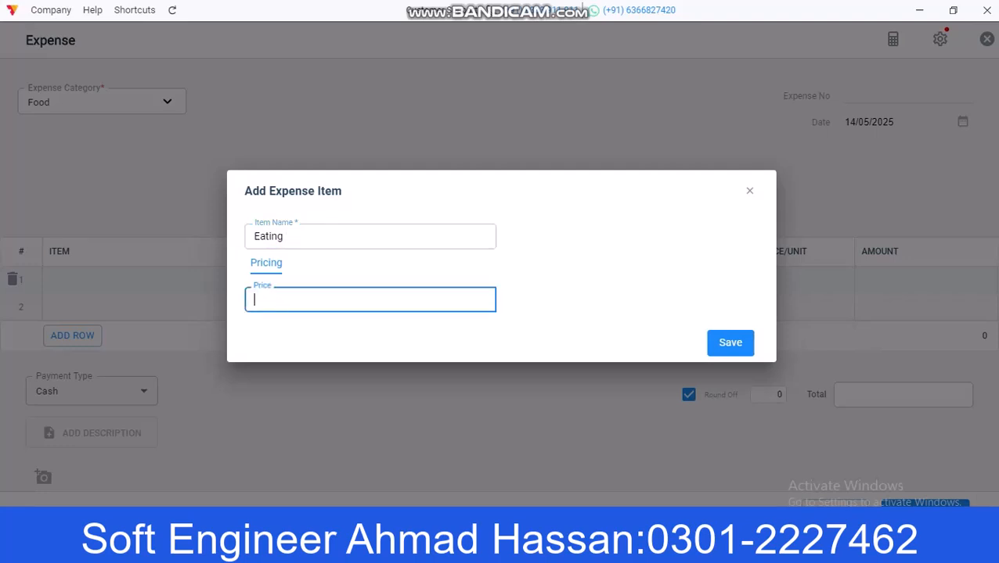
text(250)
click(730, 343)
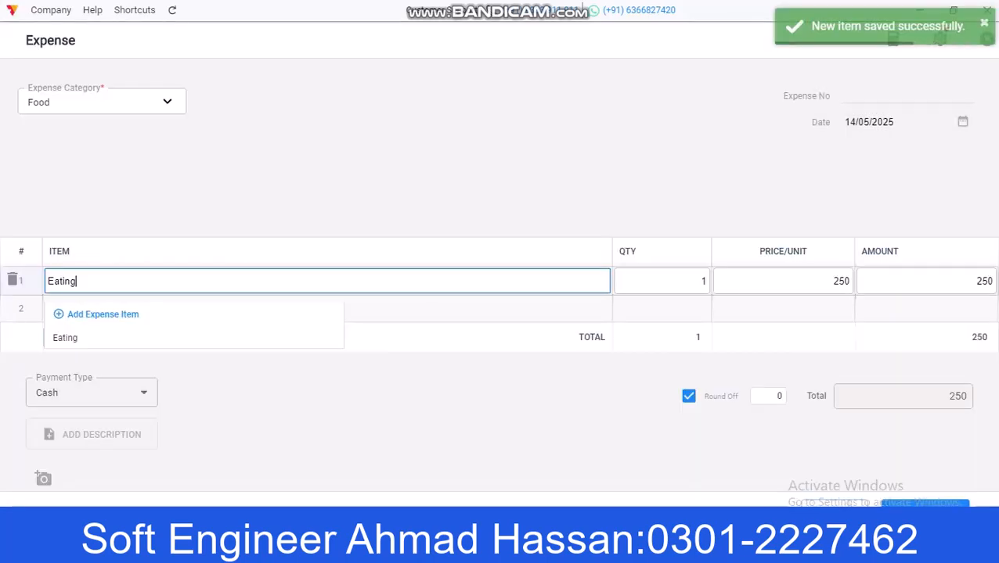
scroll(500, 274, down, 1)
scroll(499, 274, down, 1)
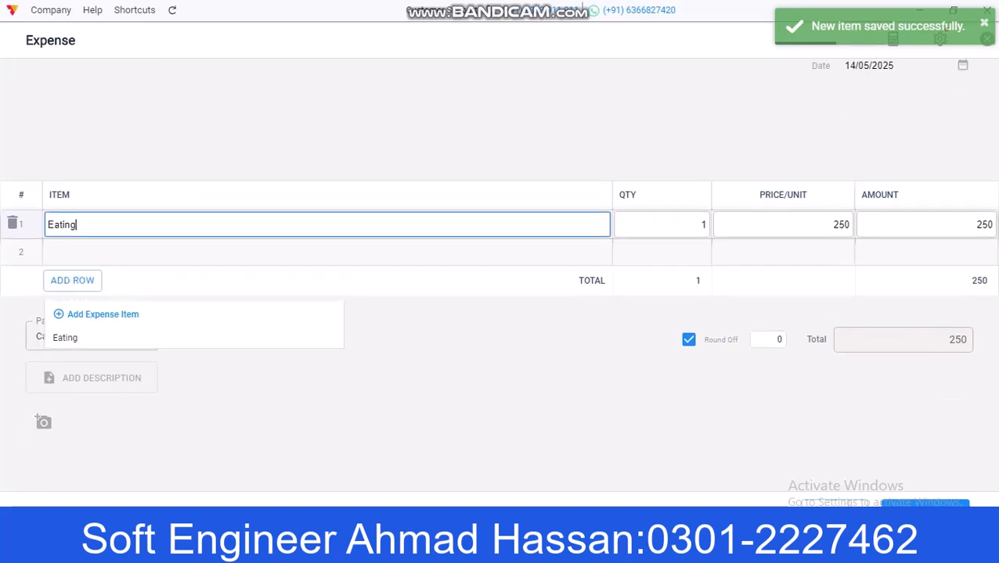
click(921, 510)
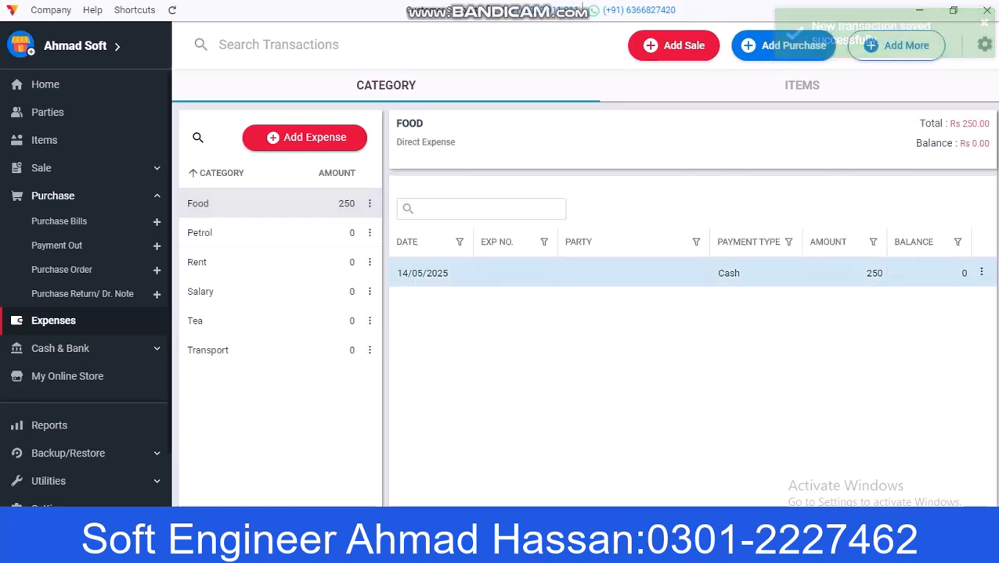
Step: Return to the dashboard and expand the Cash & Bank and Backup/Restore sidebar sections
click(46, 84)
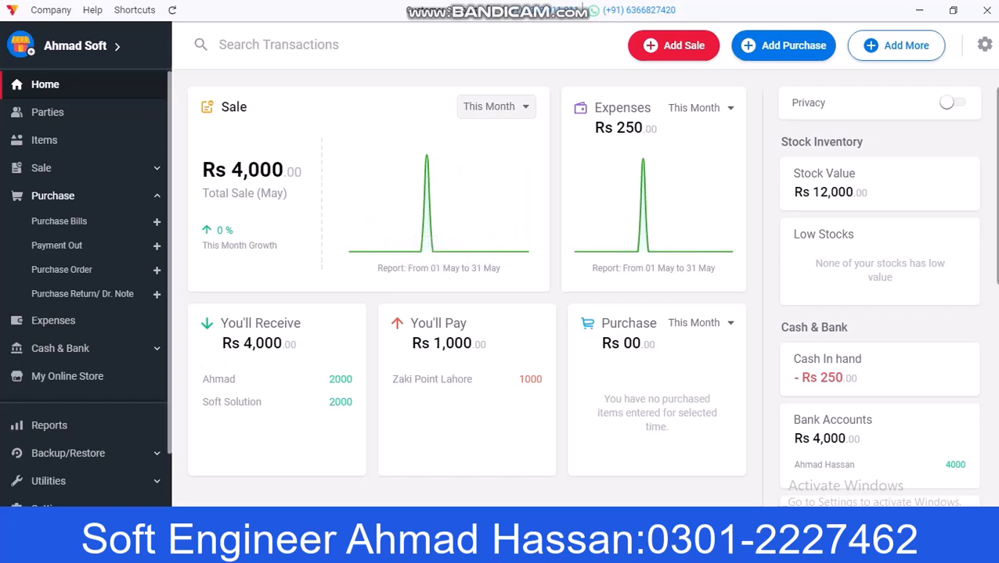
click(60, 349)
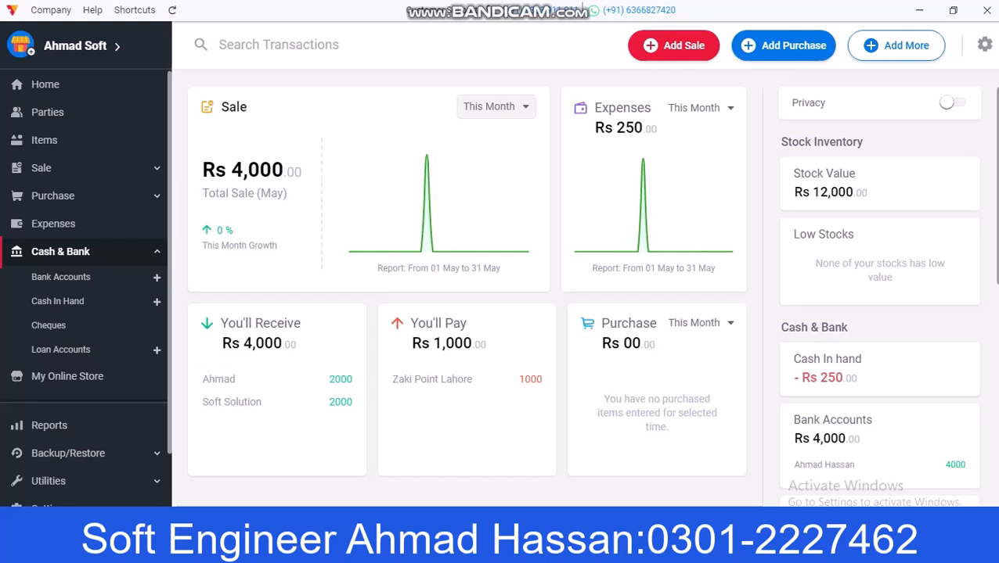
scroll(86, 288, down, 2)
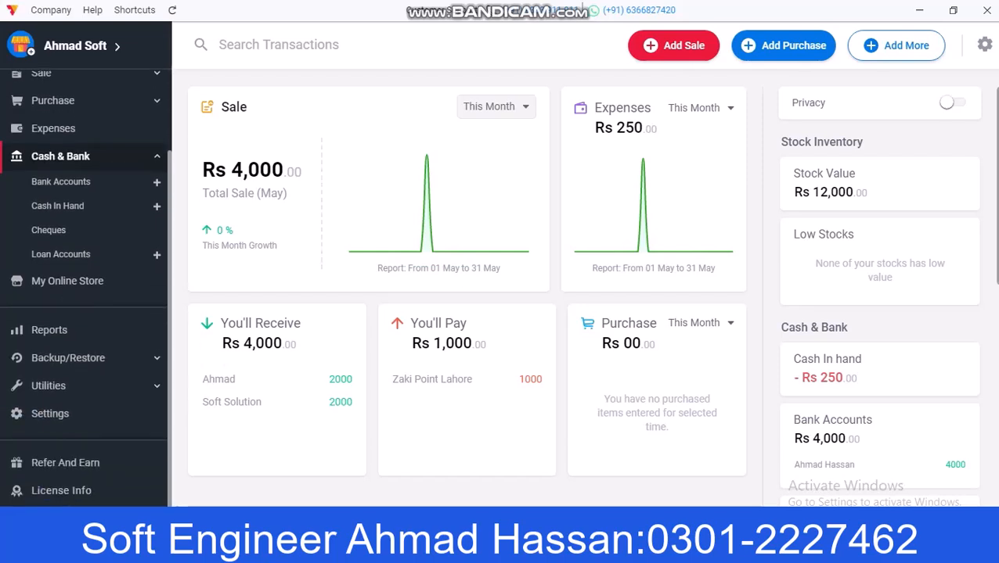
click(68, 357)
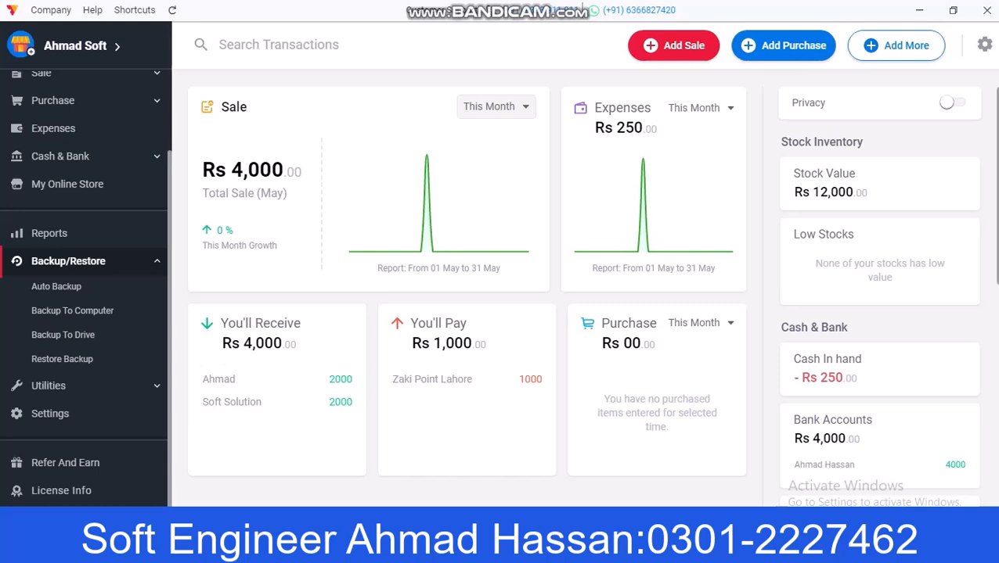
Step: Run Verify My Data from Utilities and dismiss the No Issue result
click(49, 386)
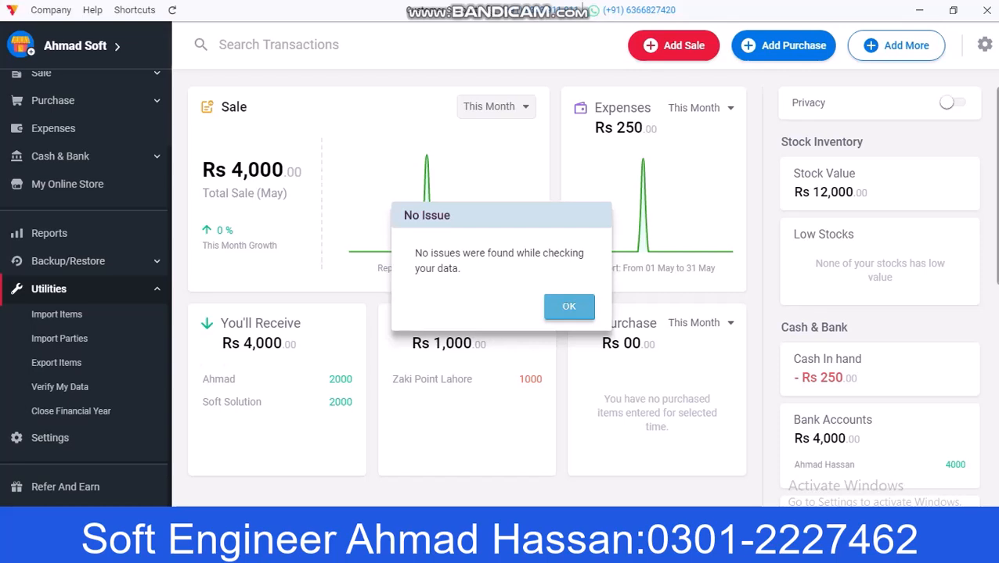
key(Return)
scroll(86, 274, down, 1)
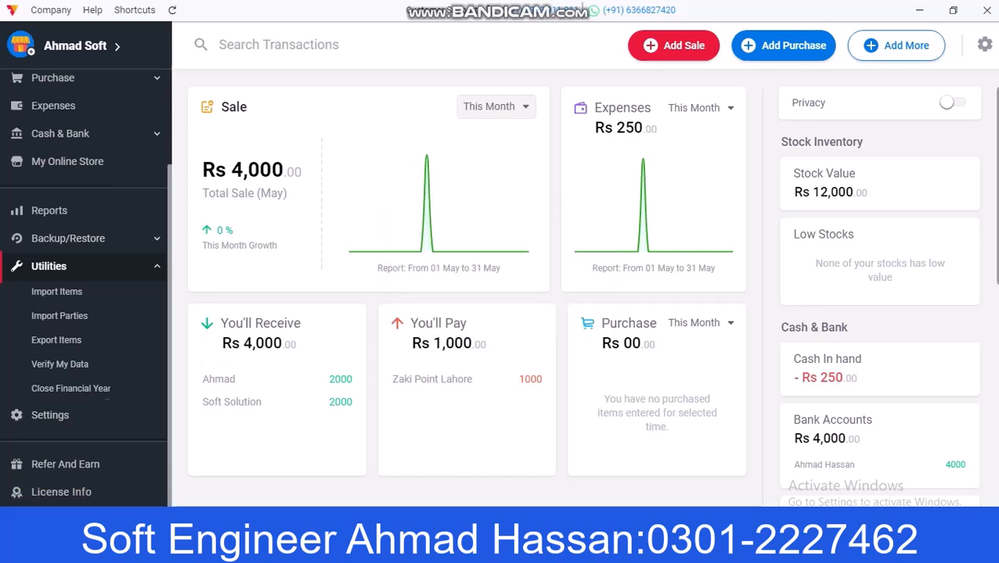
scroll(86, 290, up, 3)
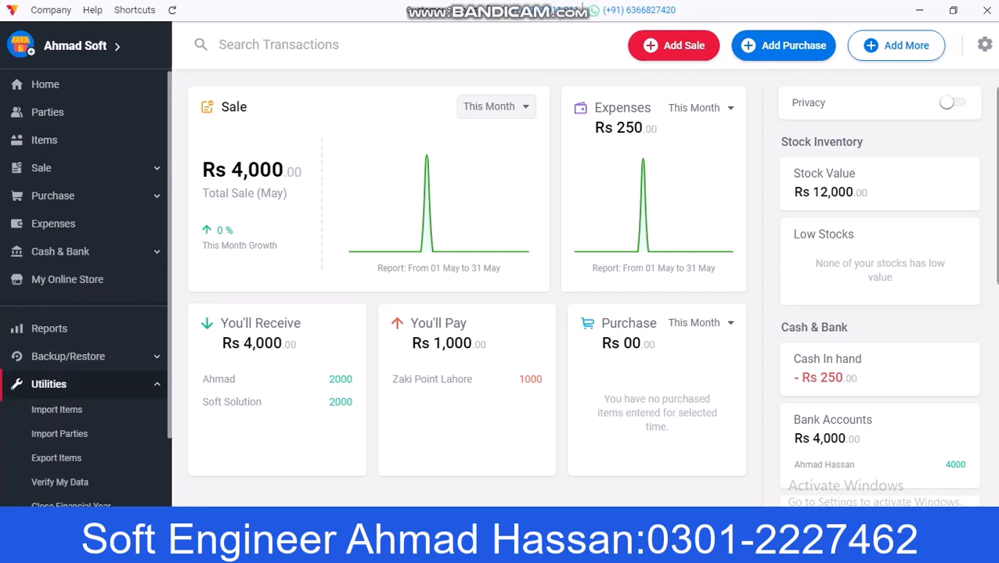
click(662, 549)
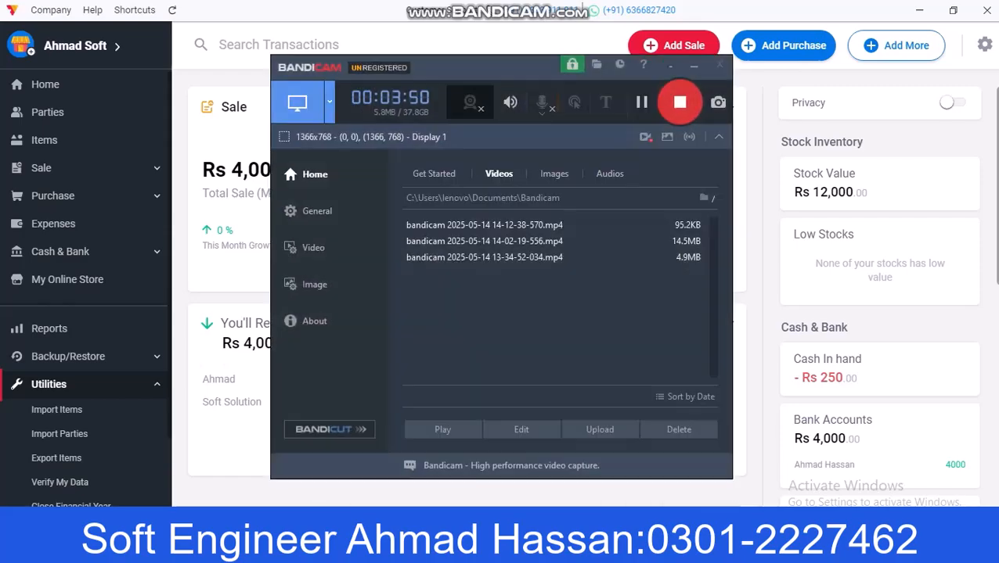
click(680, 108)
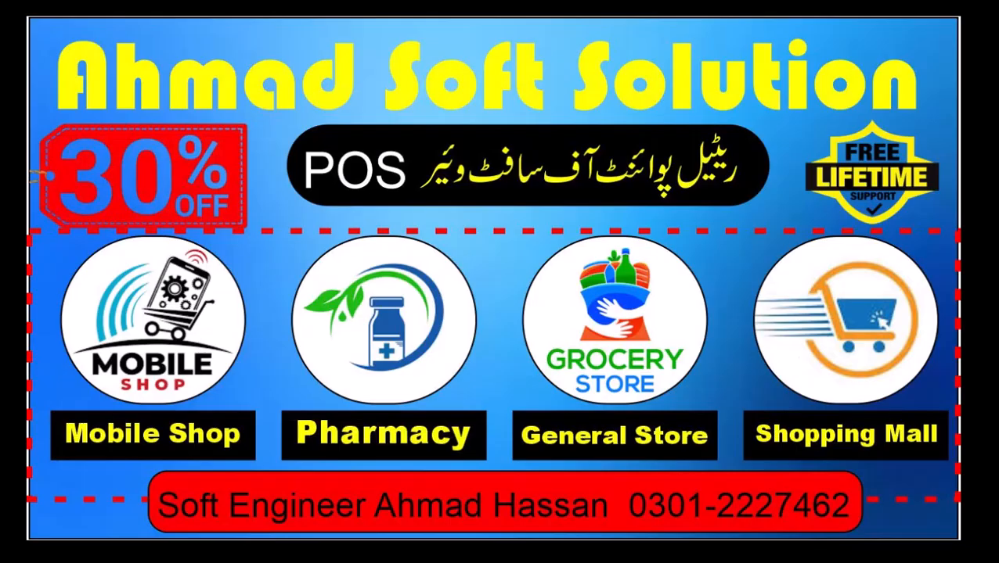